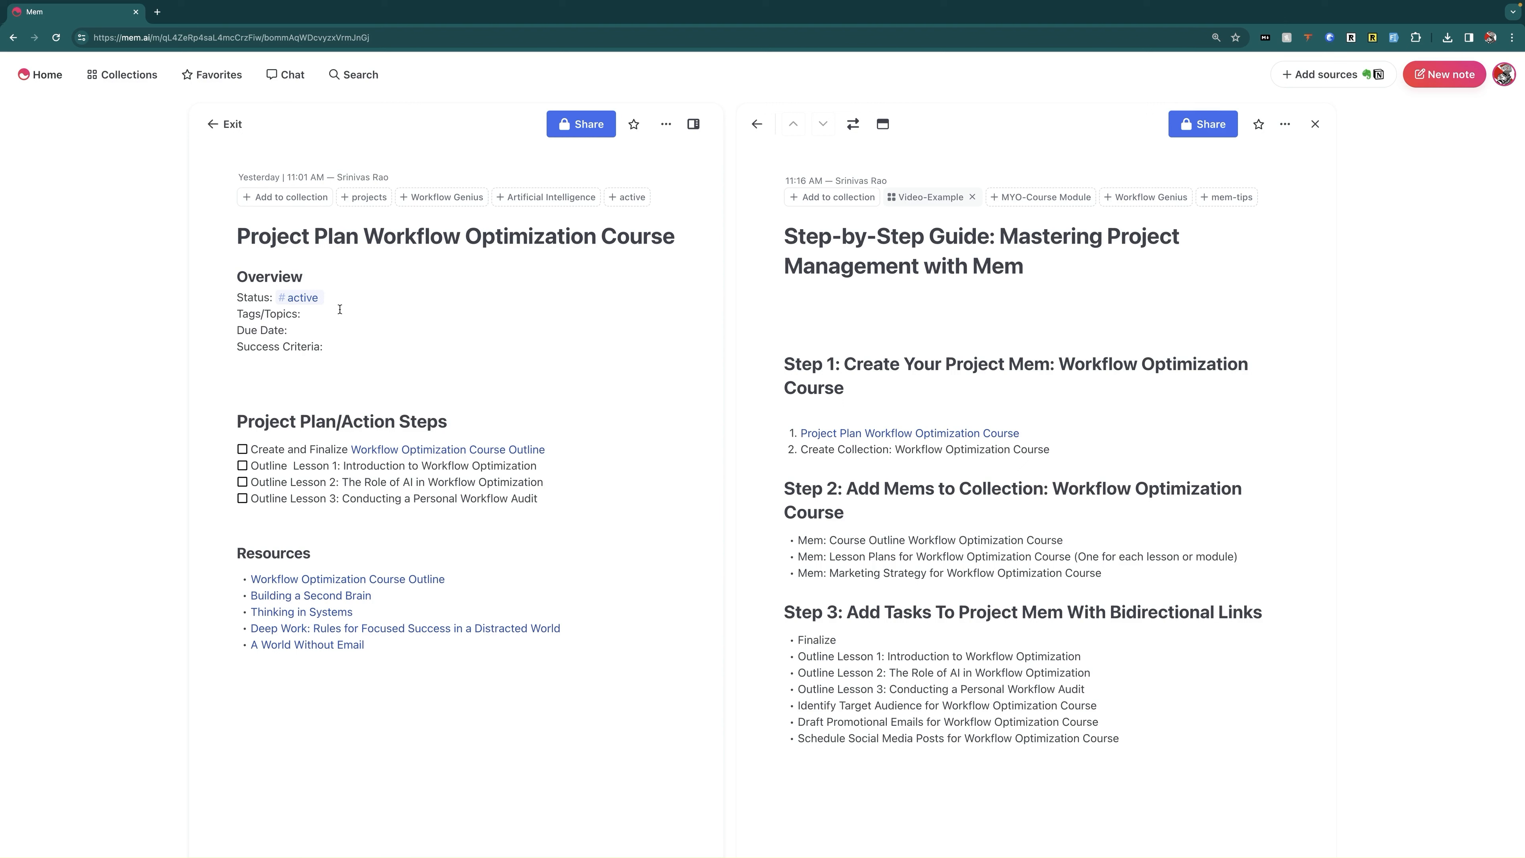
Step: Add the project plan mem to a new collection named Workflow Optimization Course
click(326, 324)
click(285, 197)
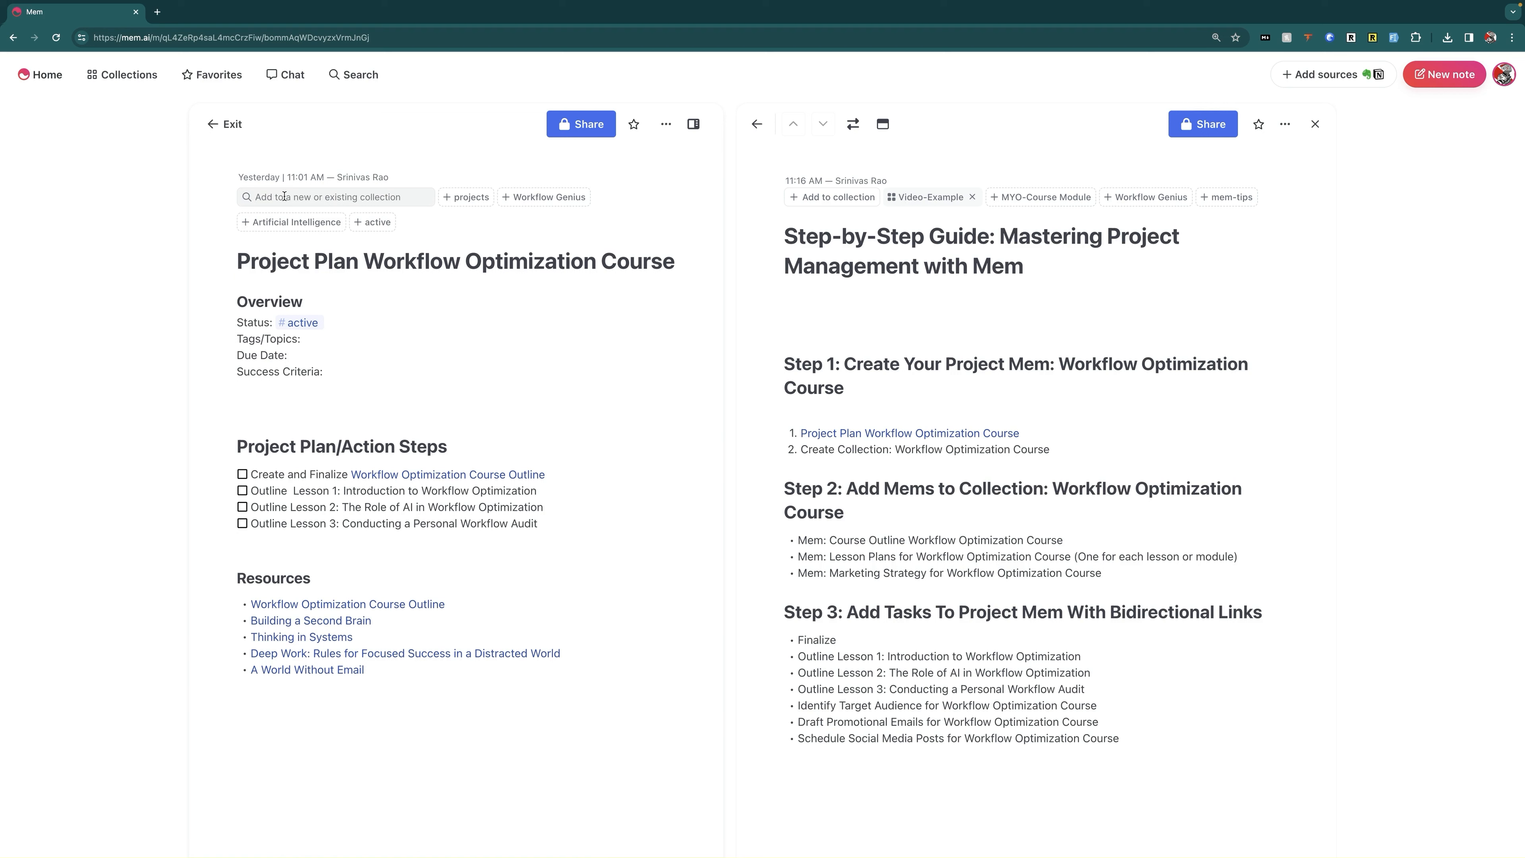
text(Workflow P)
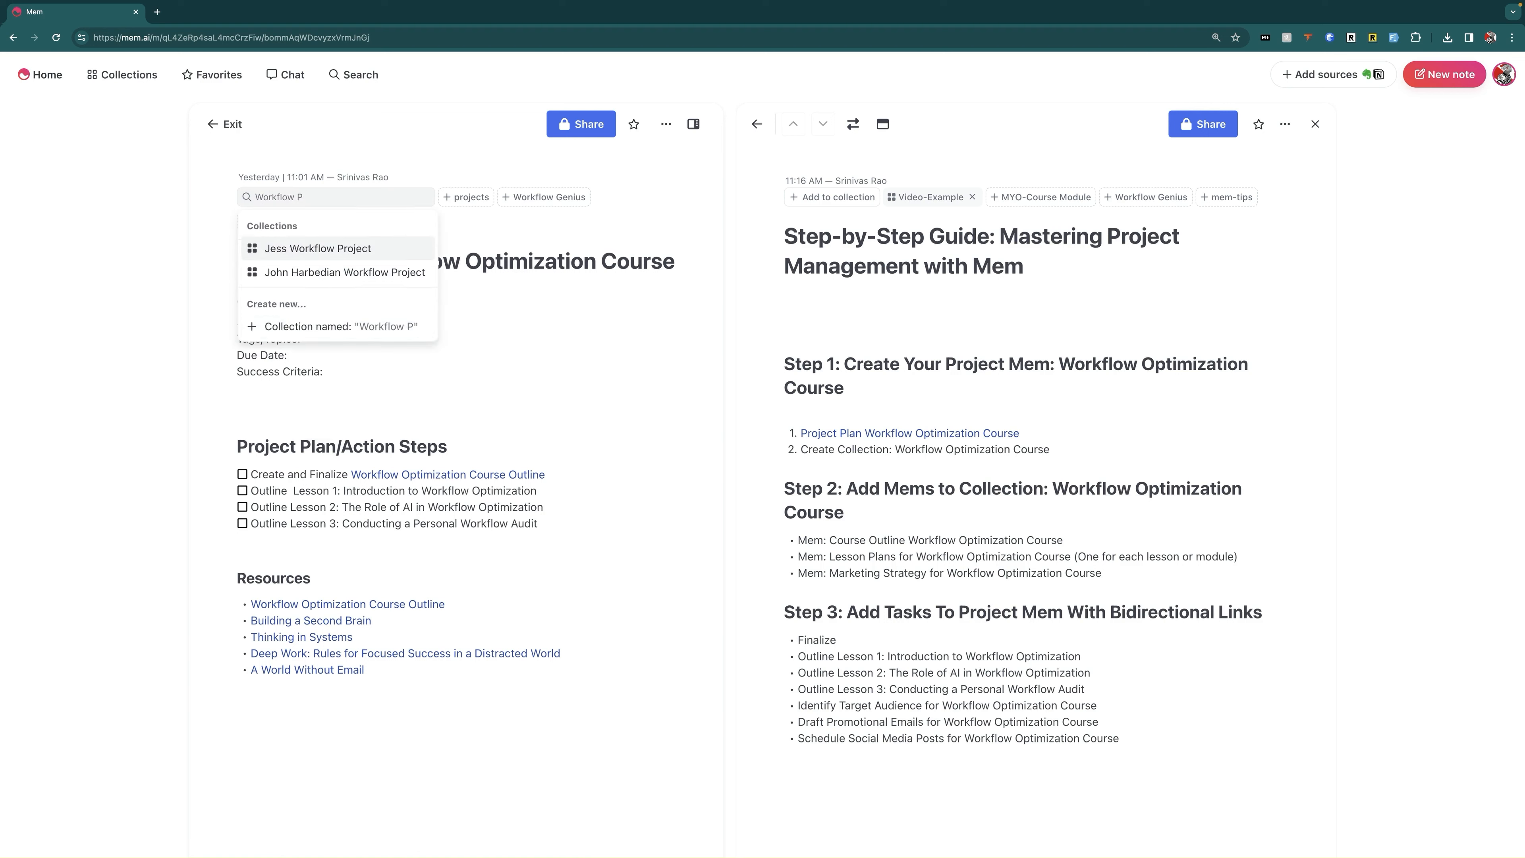
key(BackSpace)
text(Optimi)
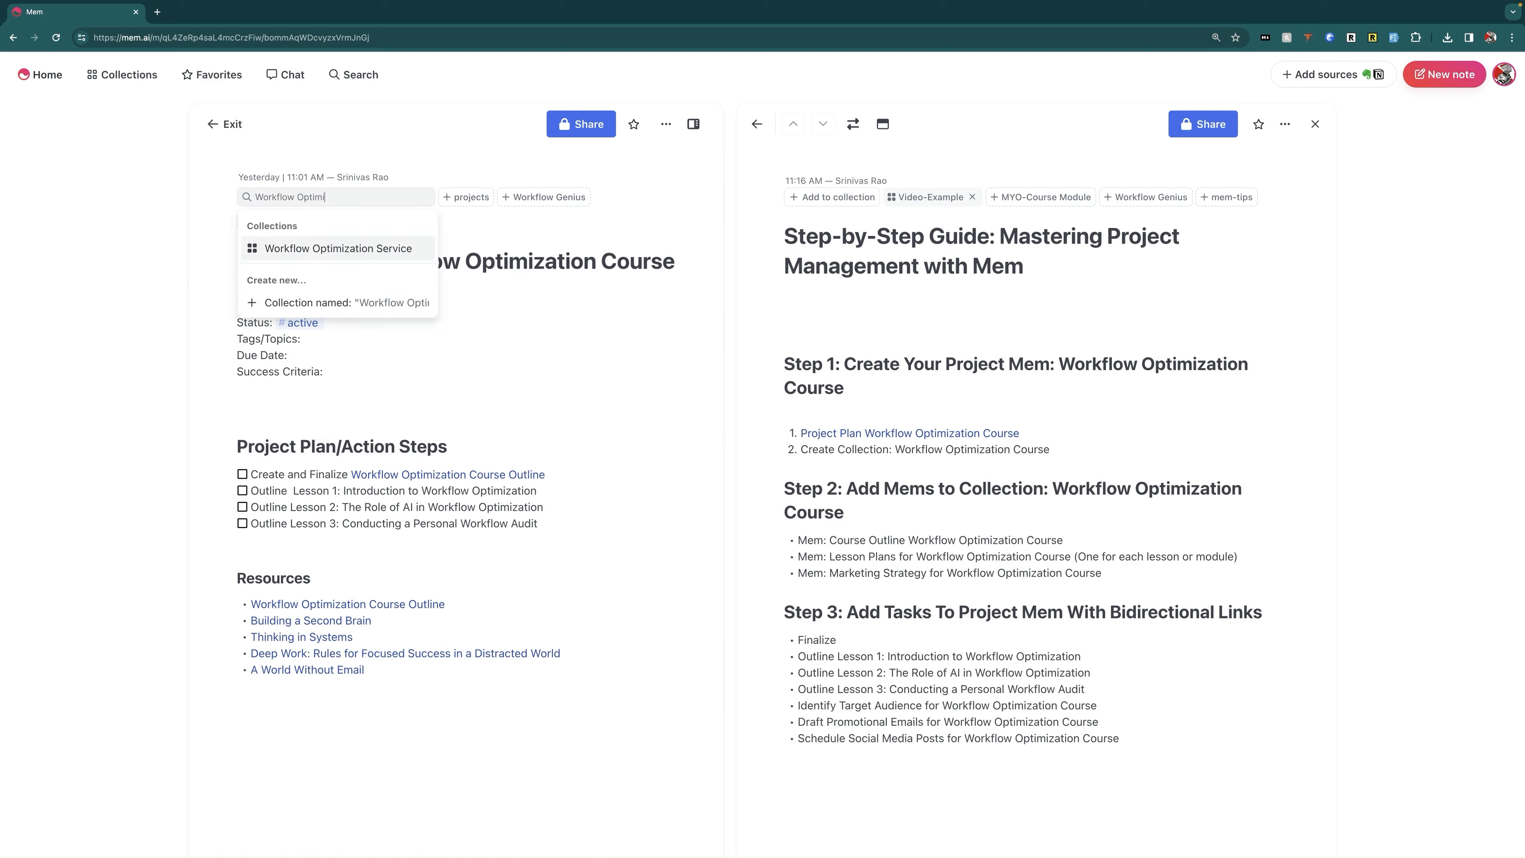
text(zation Course)
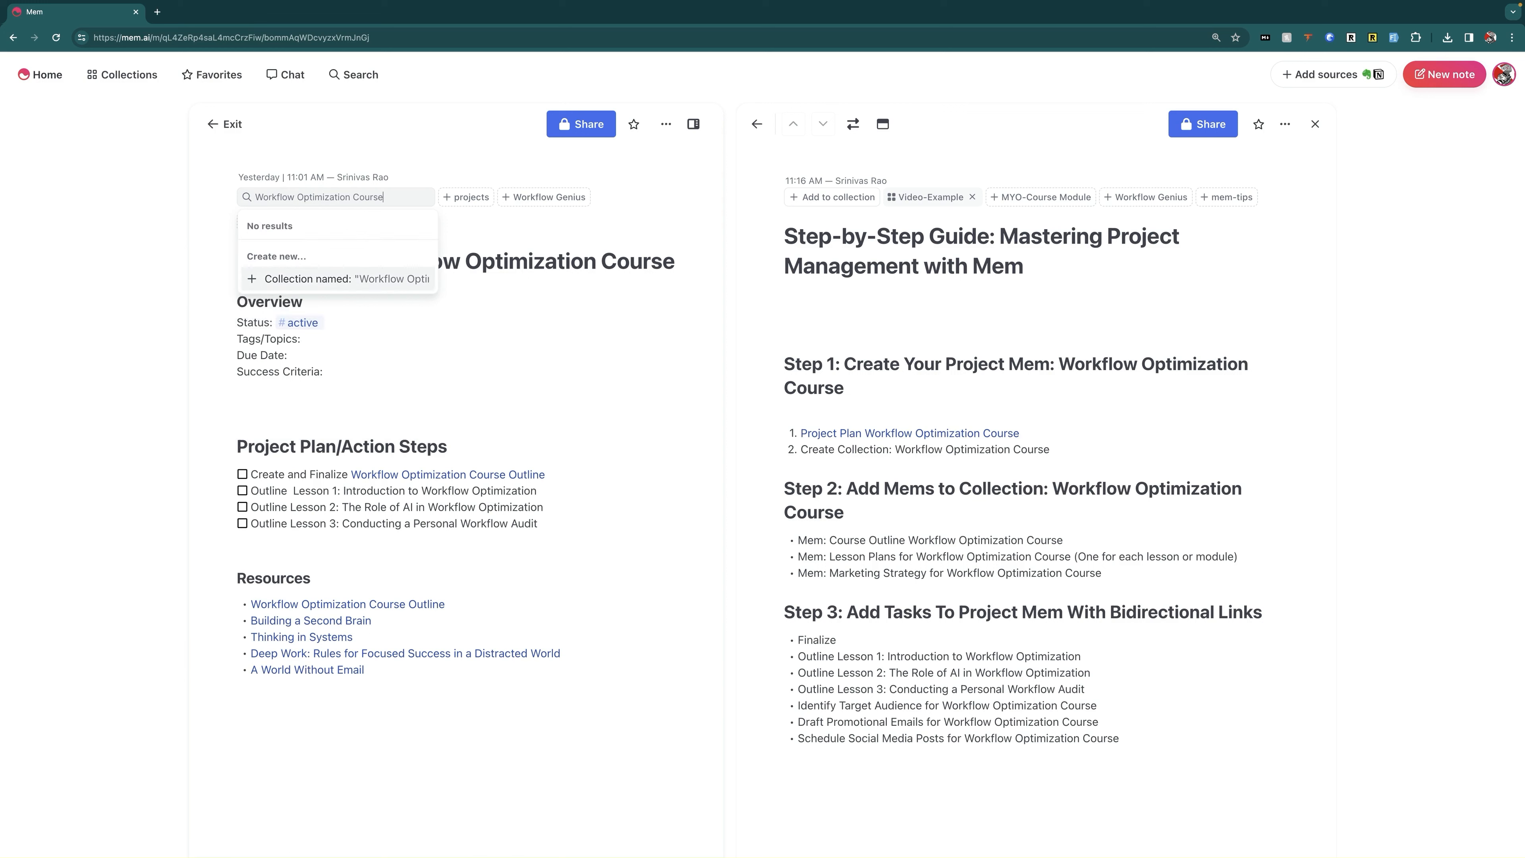
key(Return)
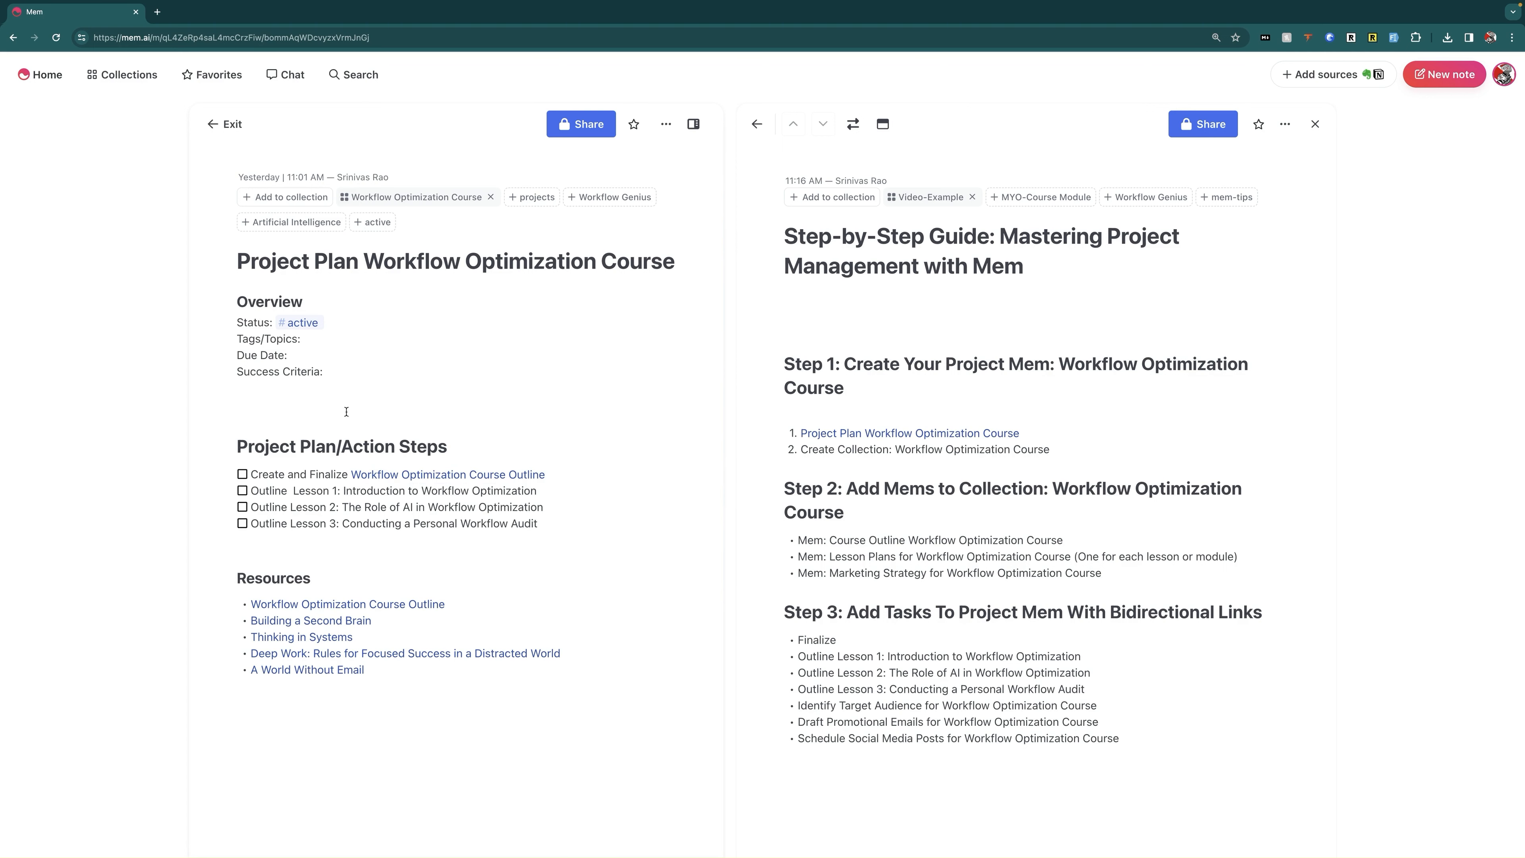
Step: Open the Workflow Optimization Course Outline from the plan's resources and add it to the Workflow Optimization Course collection
click(402, 603)
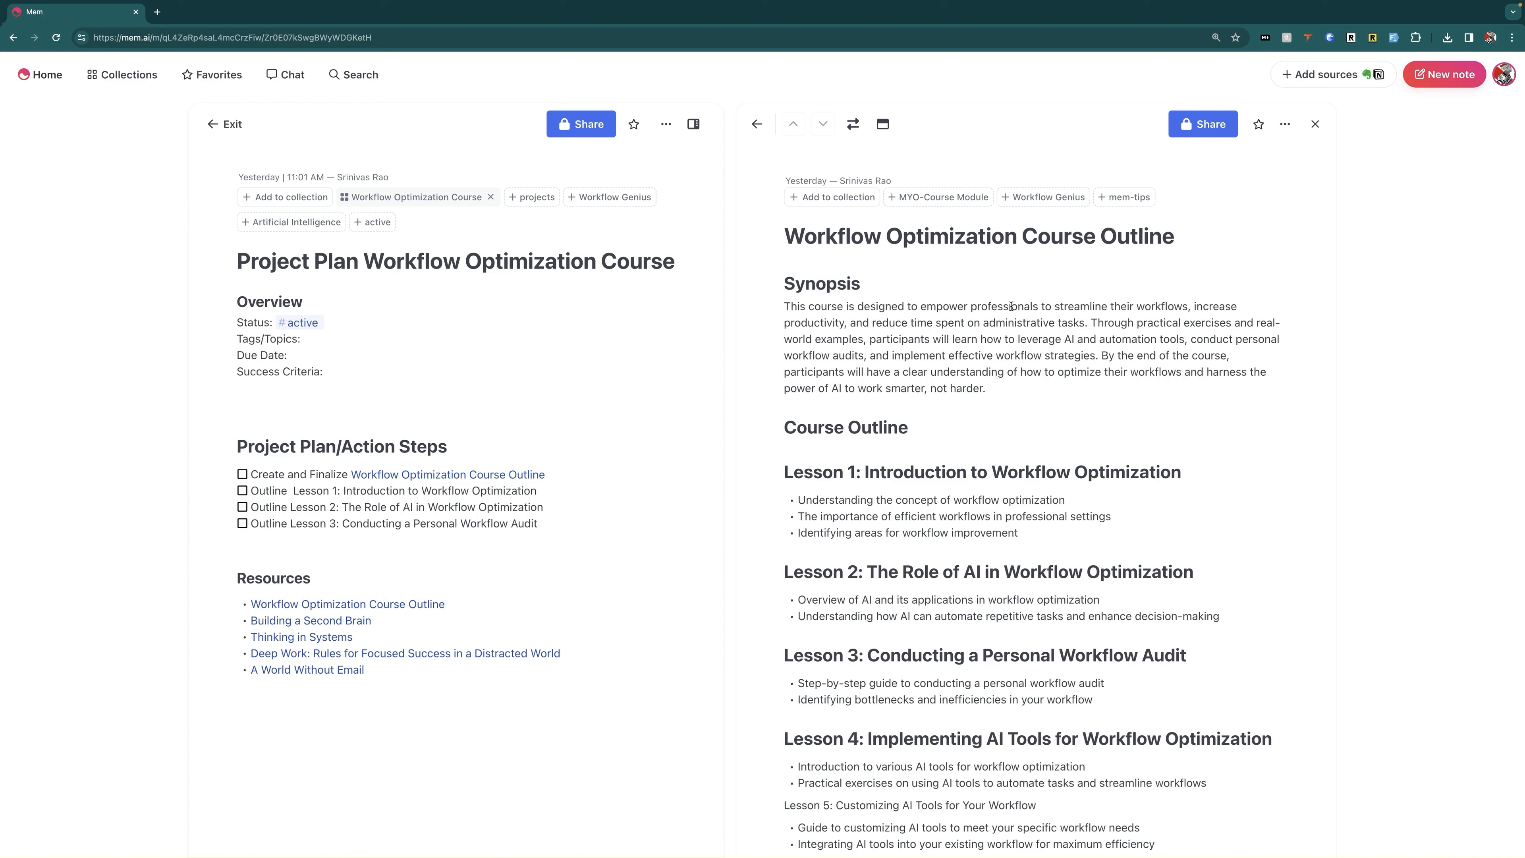
click(845, 198)
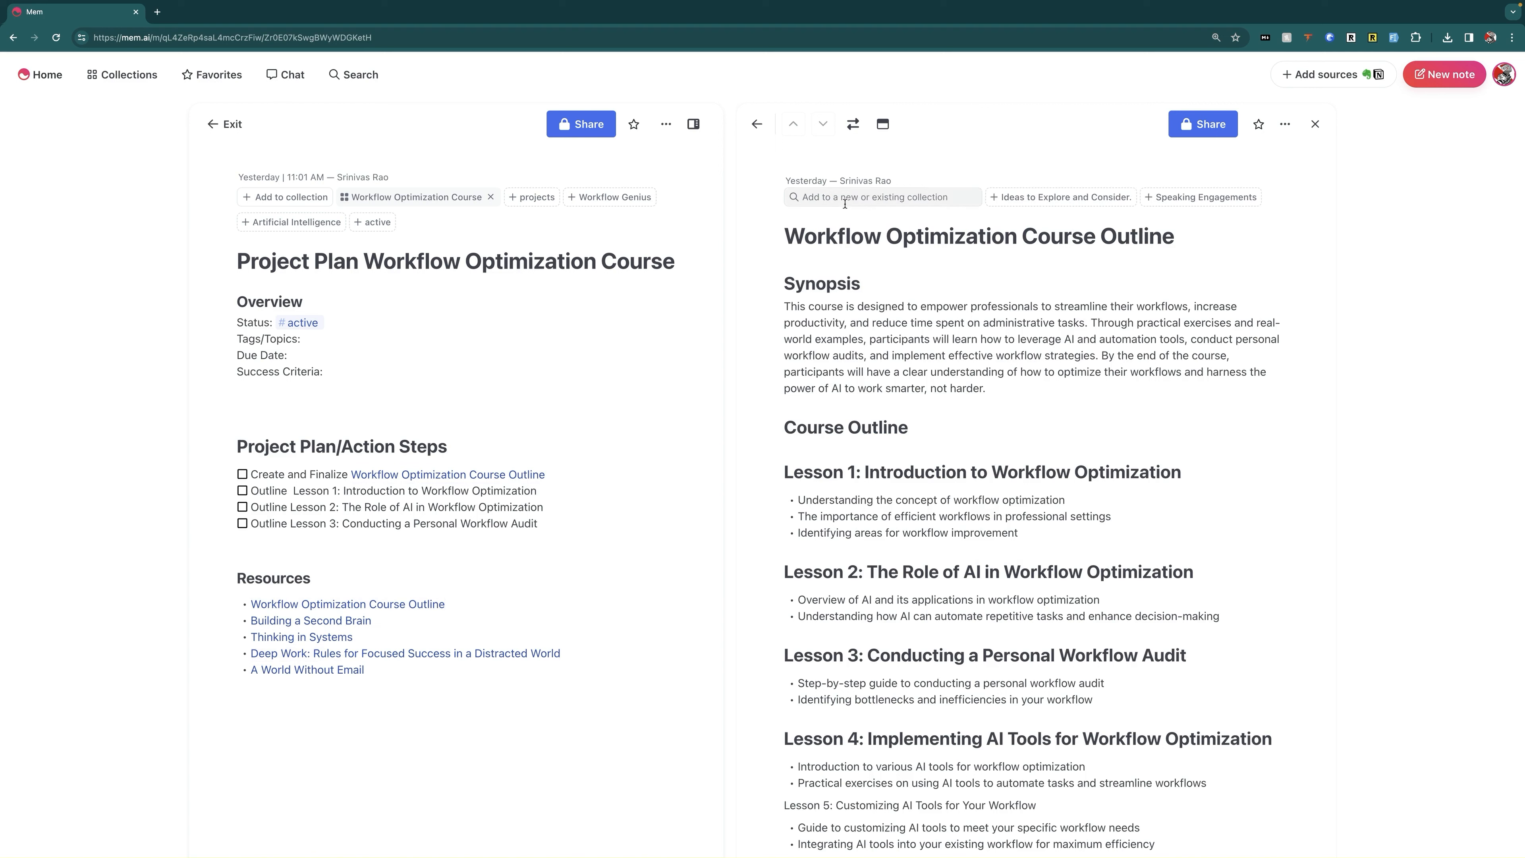
text(wo)
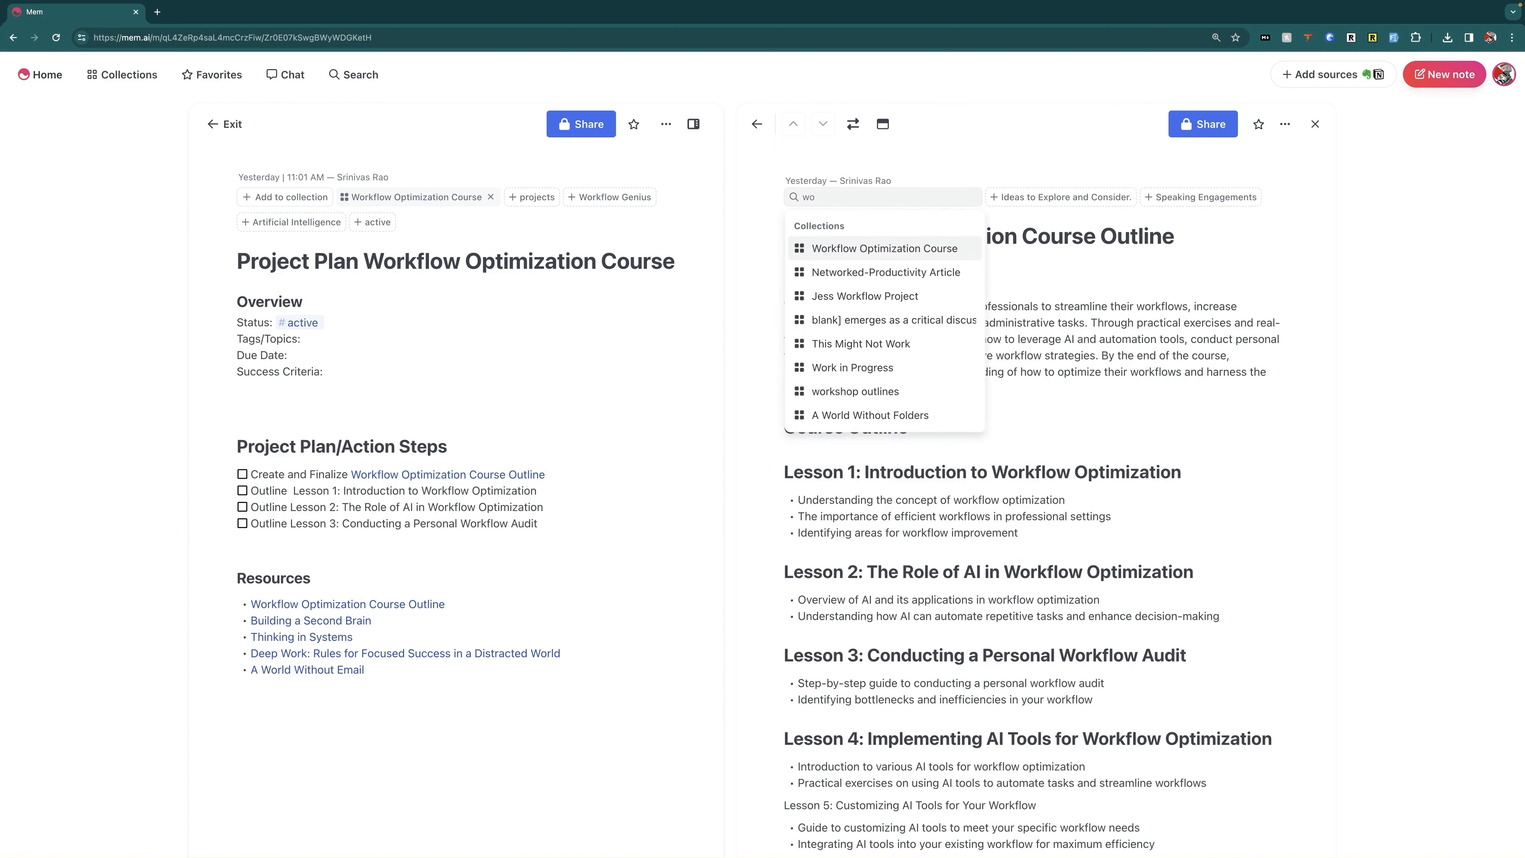
key(Return)
scroll(918, 446, down, 1)
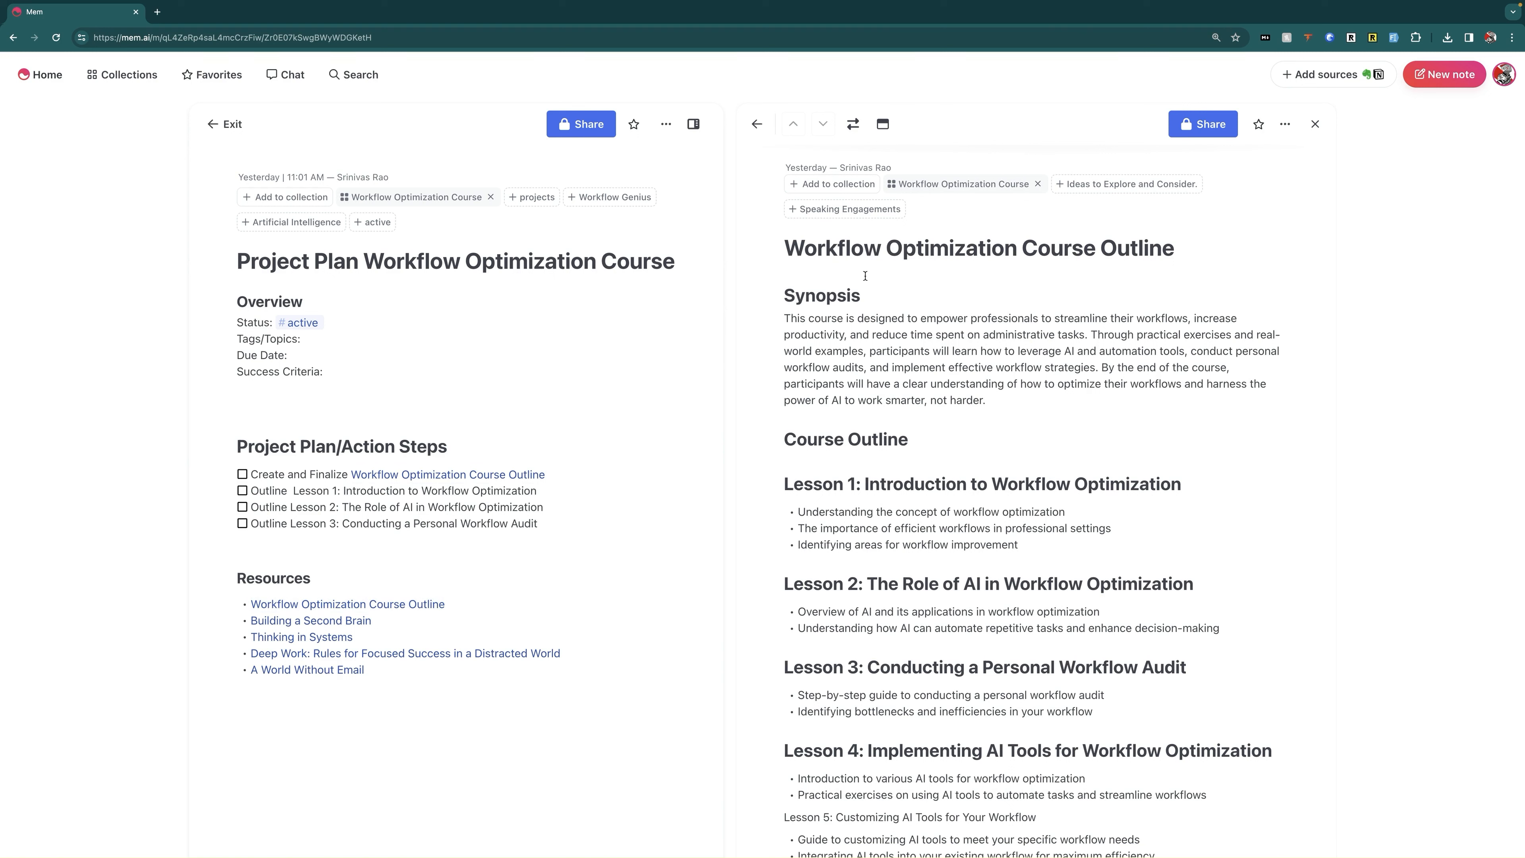
click(1314, 124)
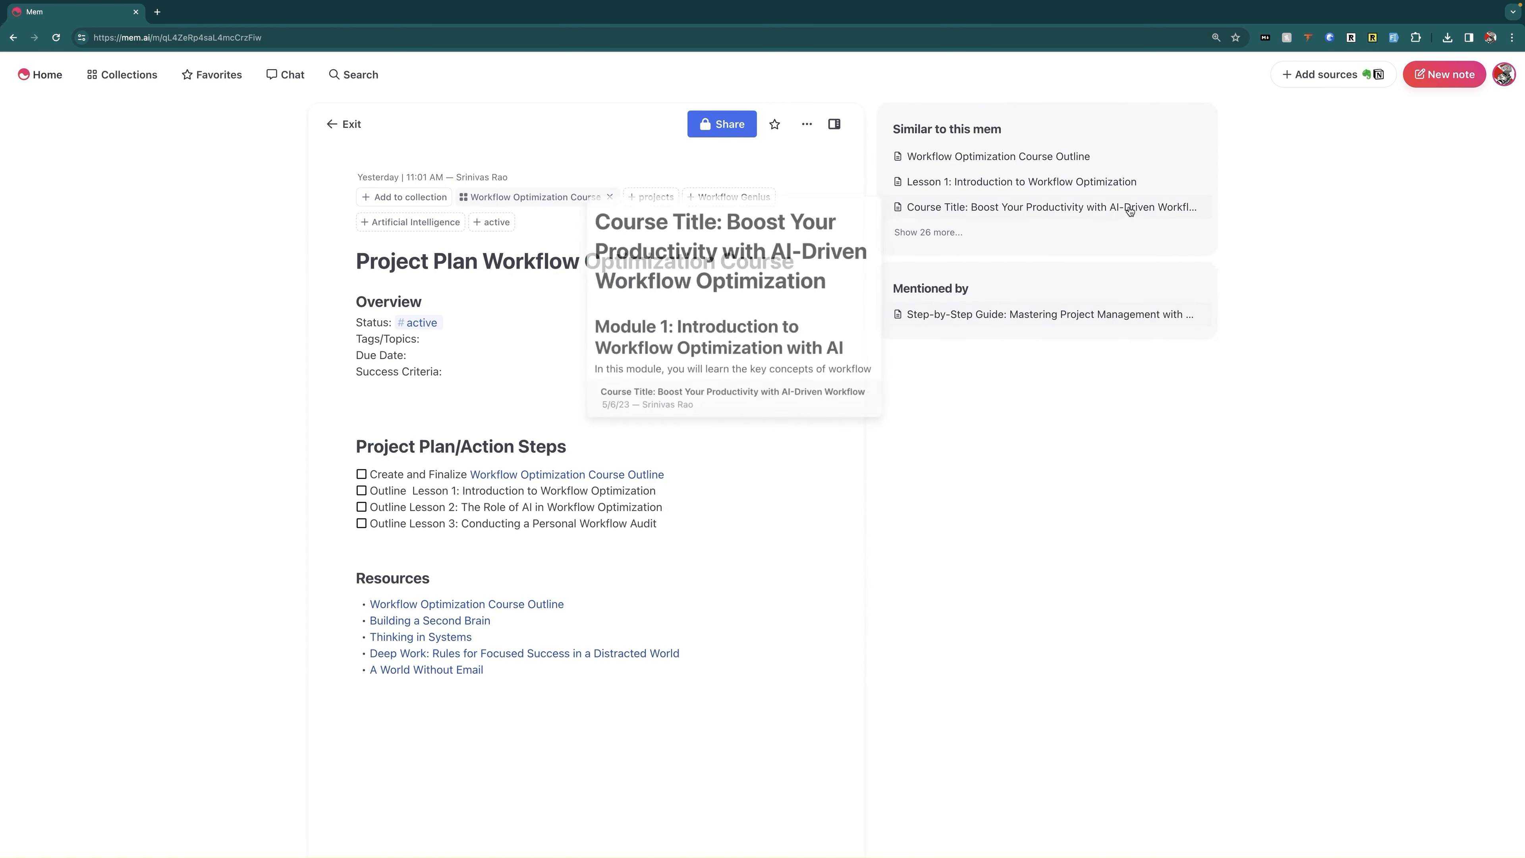
Step: Review the step-by-step project management guide and the lessons in the linked Workflow Optimization Course Outline
click(961, 310)
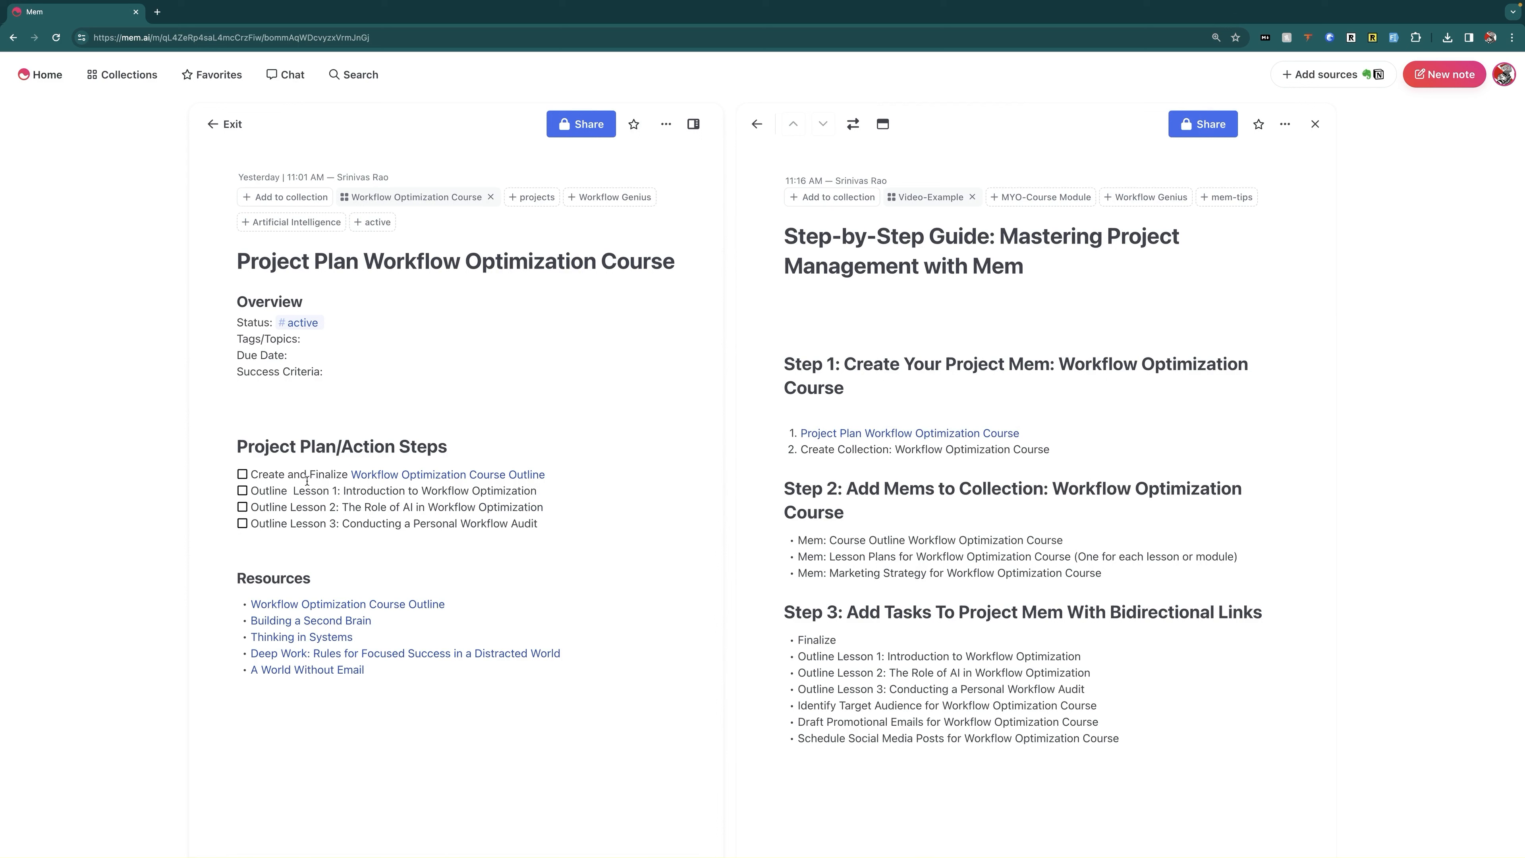
click(421, 474)
scroll(1002, 358, down, 5)
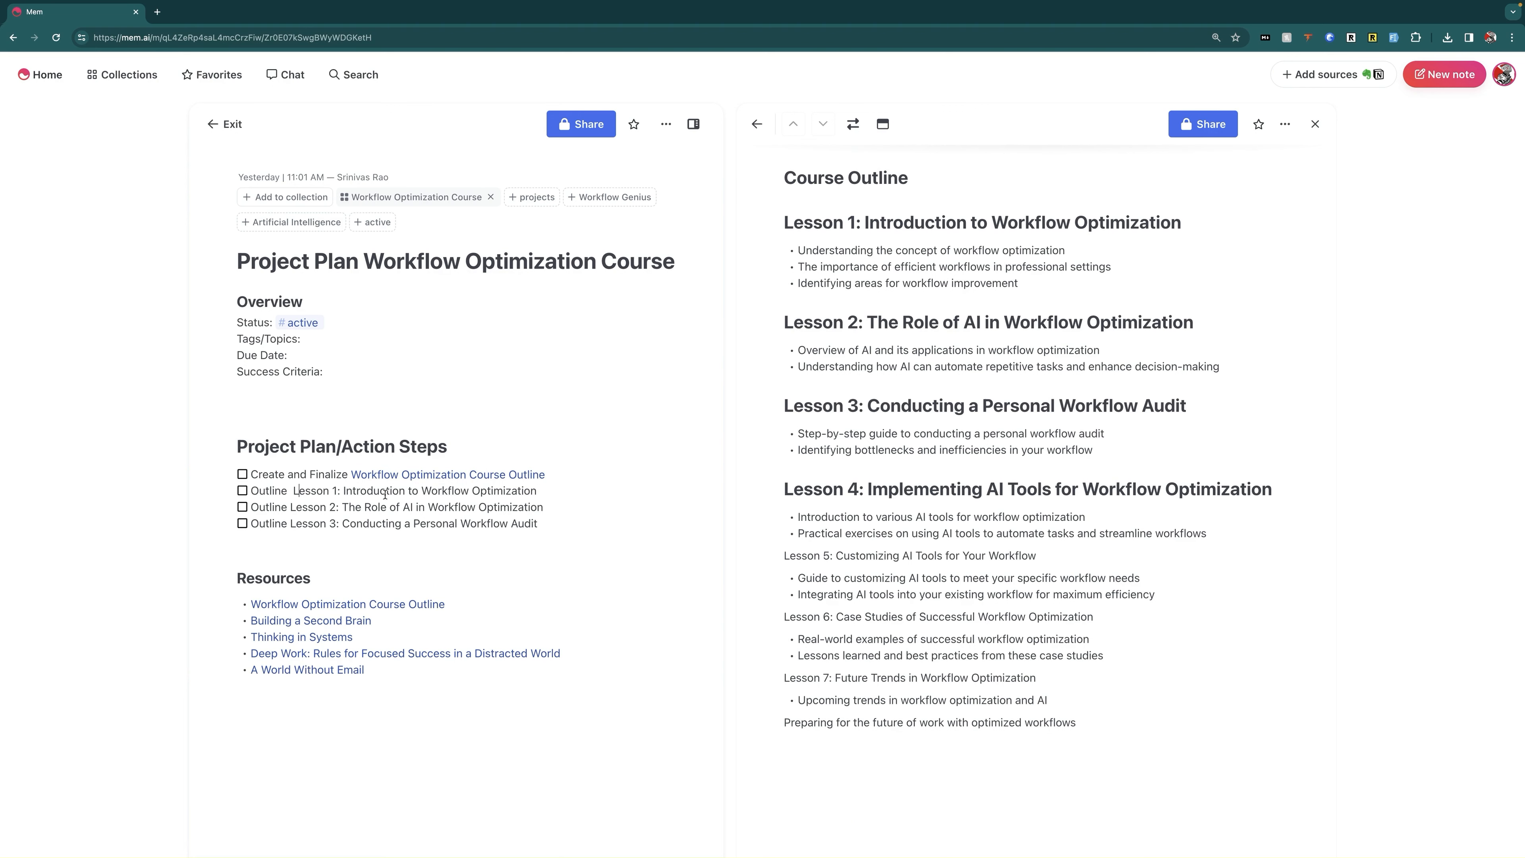
click(1315, 124)
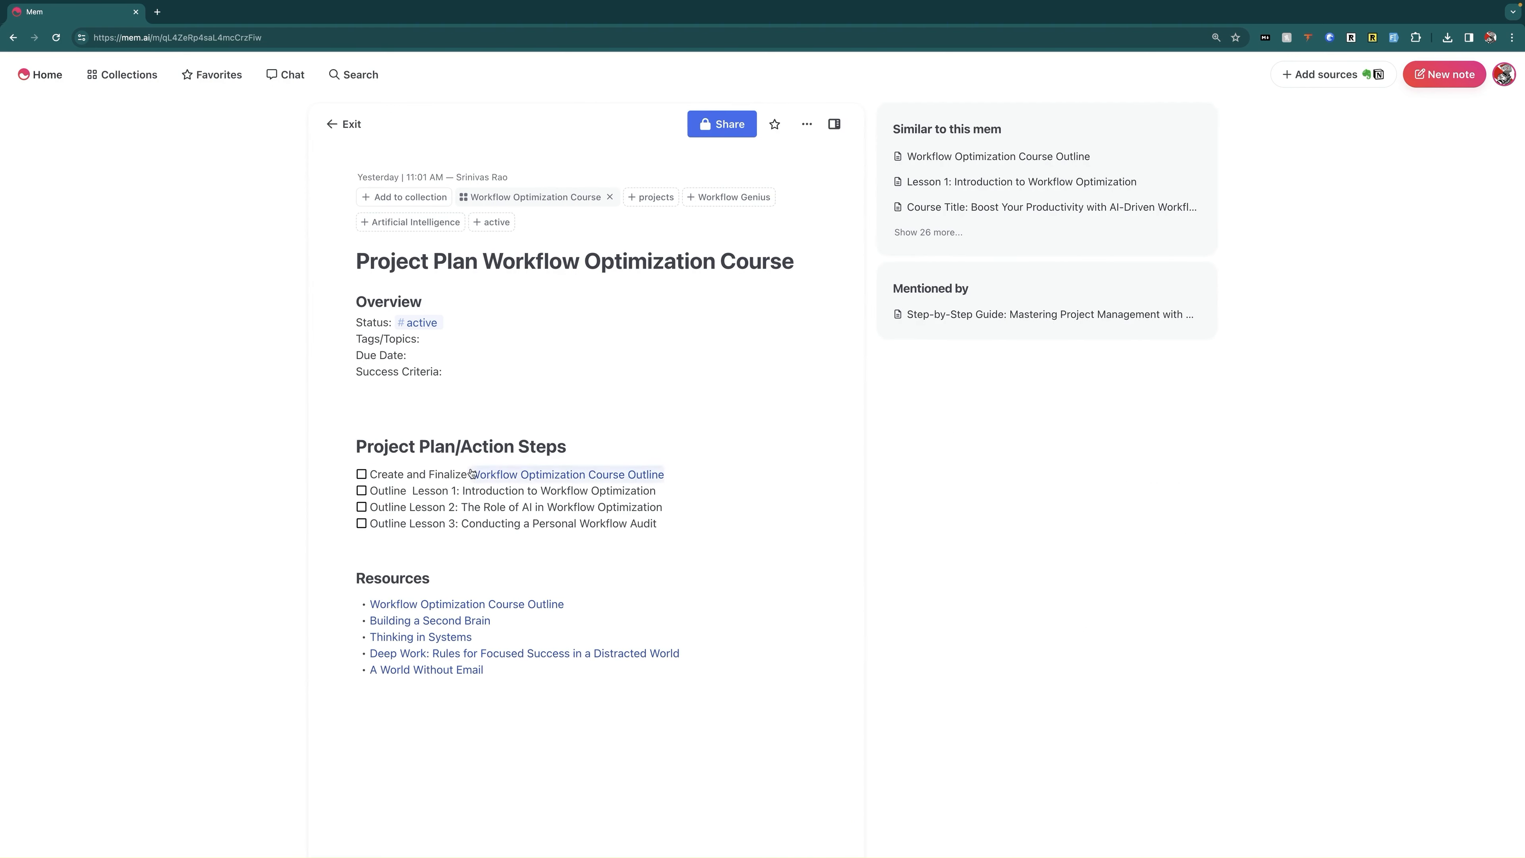
Step: Link the first lesson's task text to the existing mem "Lesson 1: Introduction to Workflow Optimization"
click(413, 490)
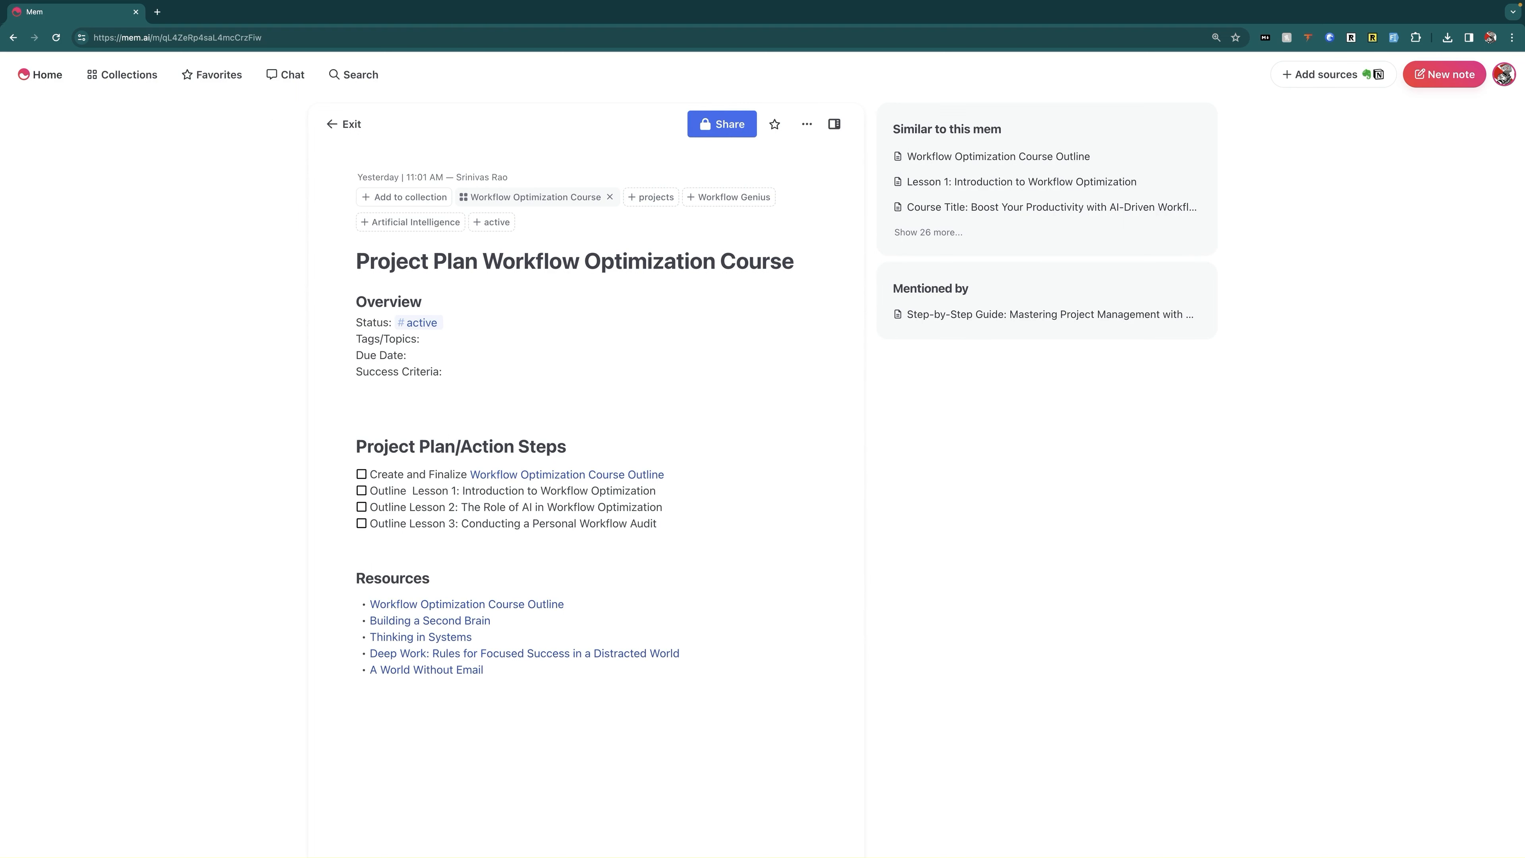
text(@)
click(684, 496)
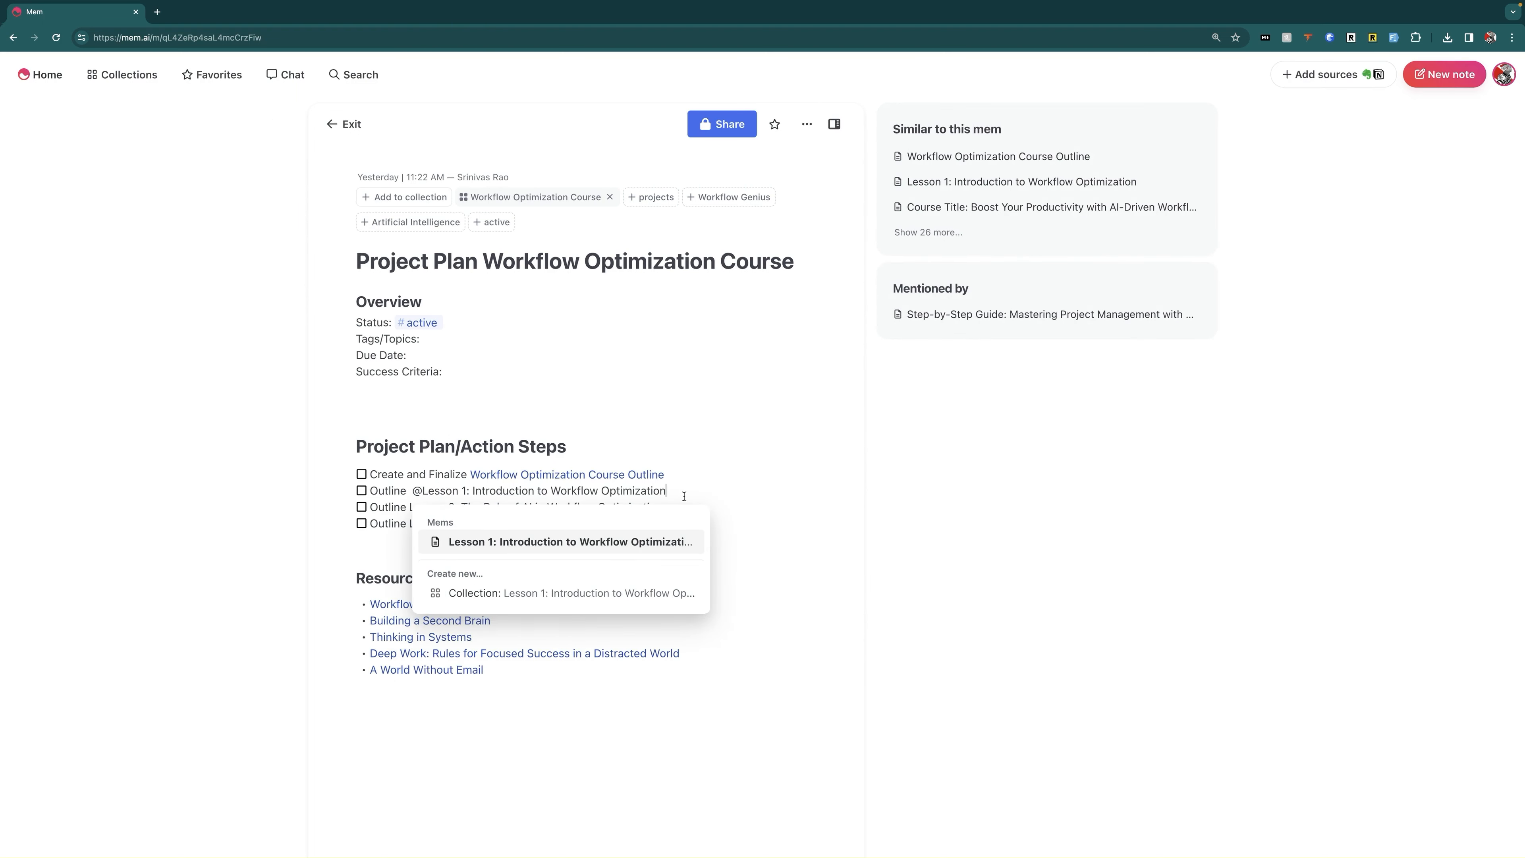
click(642, 541)
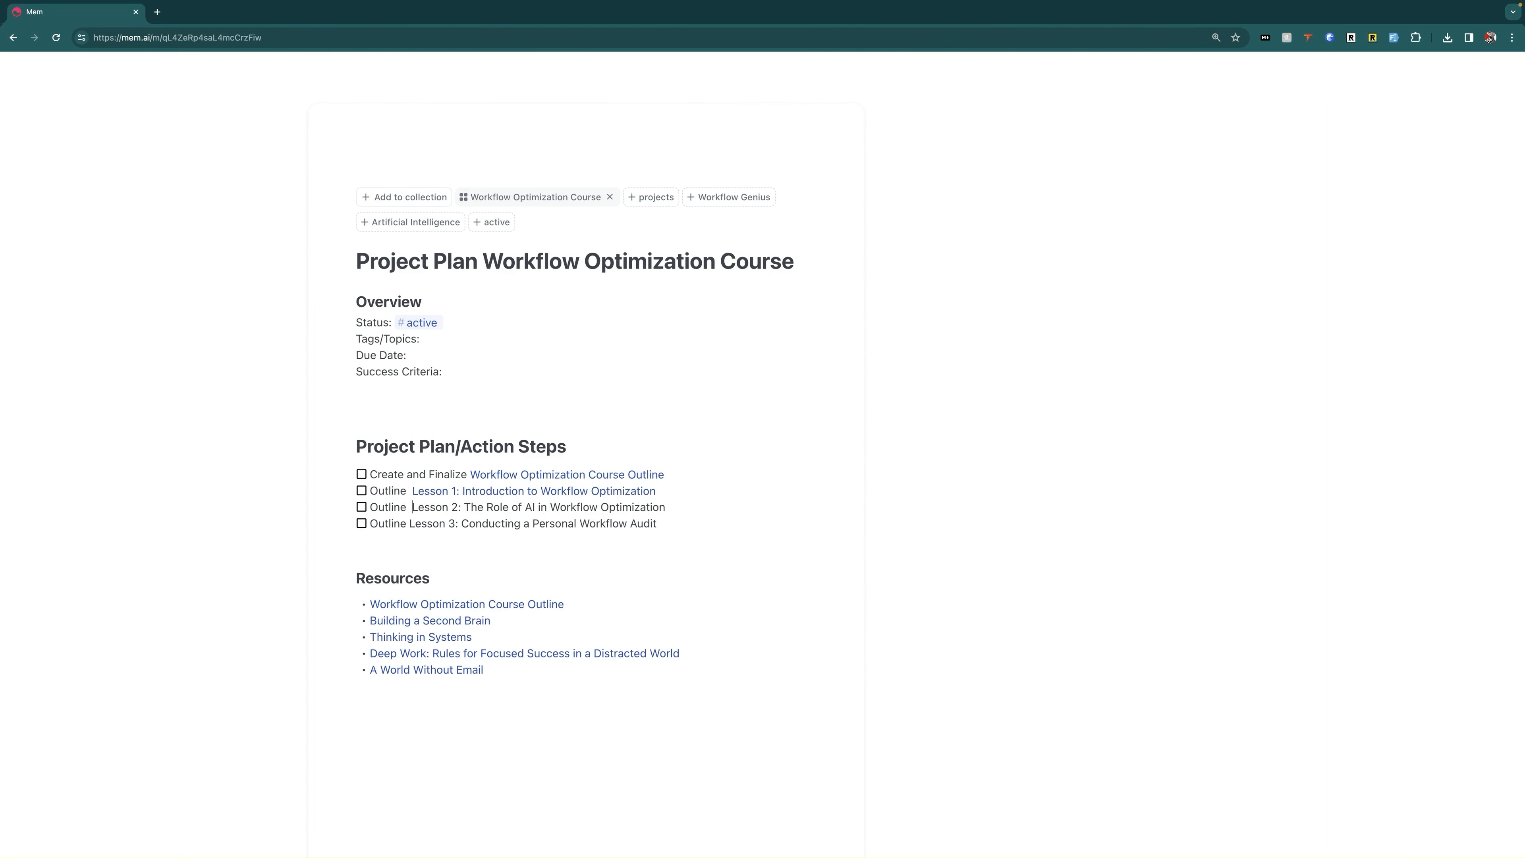
Step: Turn the second lesson's task text into a link to a new mem, "Lesson 2: The Role of AI in Workflow Optimization"
text(@)
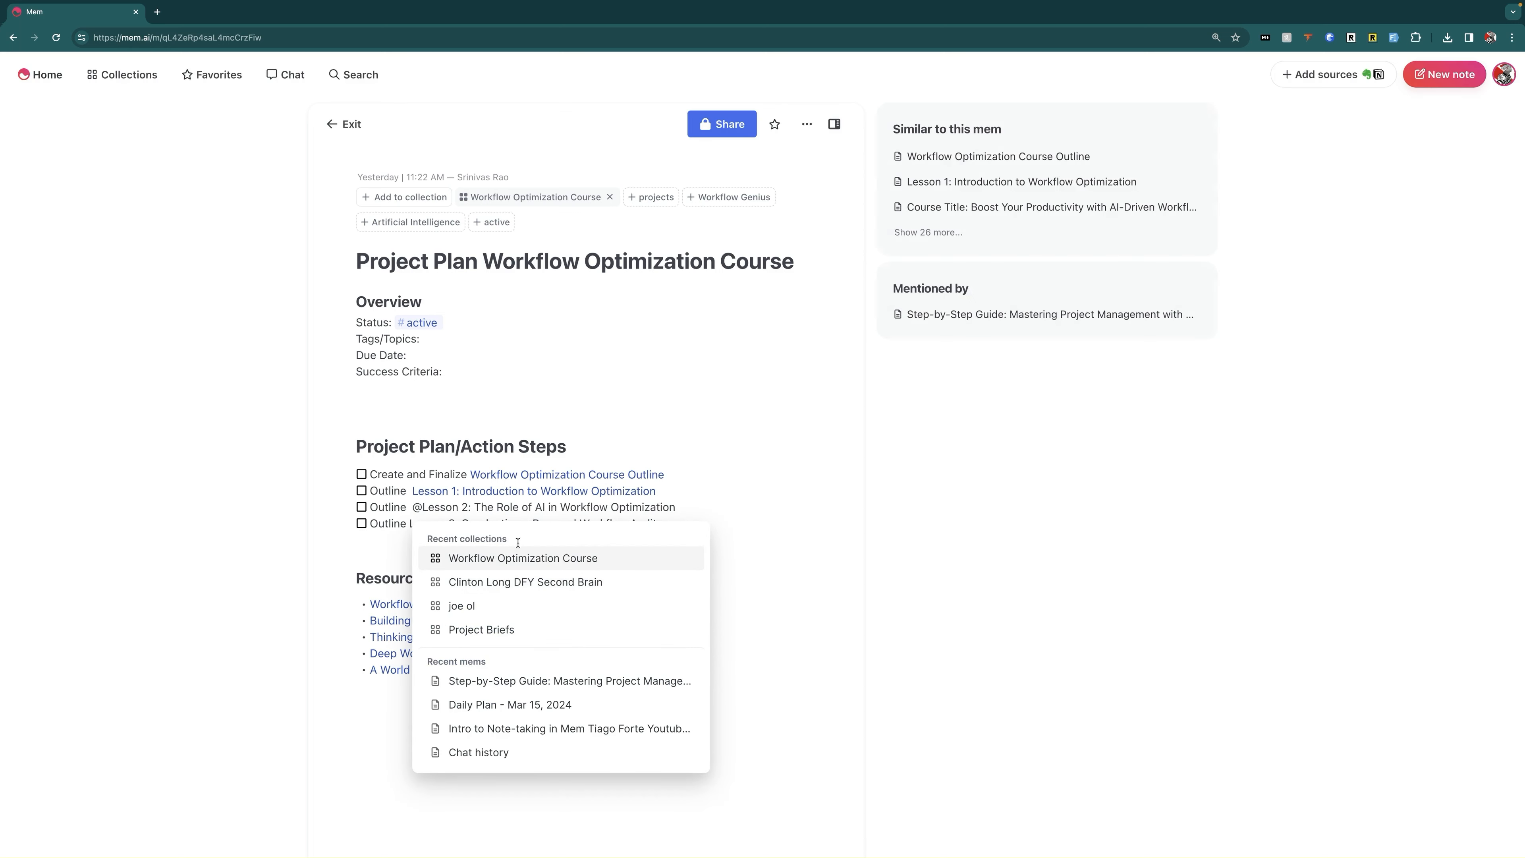
click(685, 509)
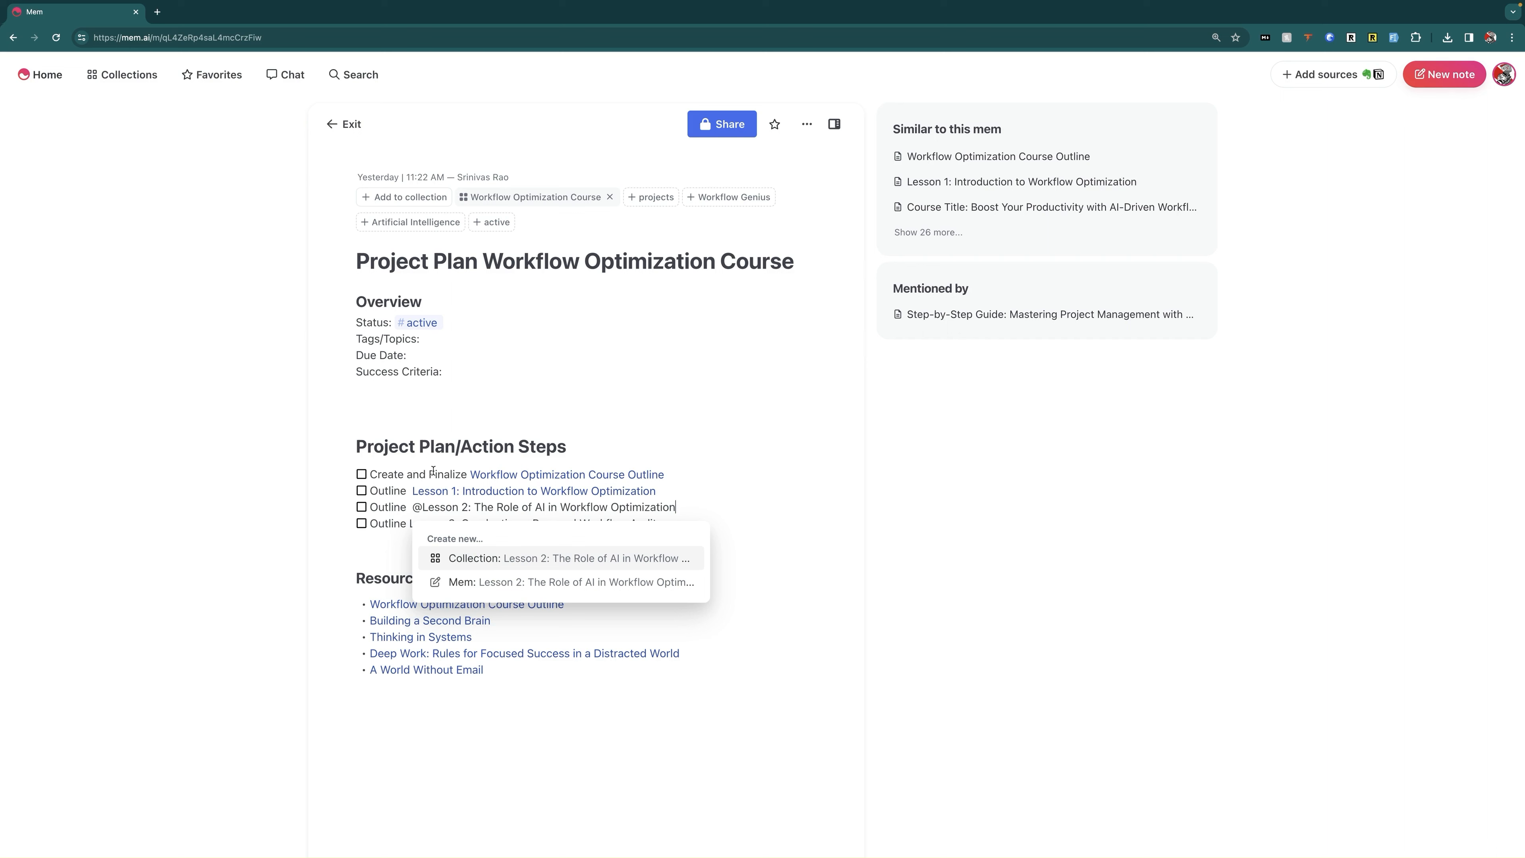
click(580, 583)
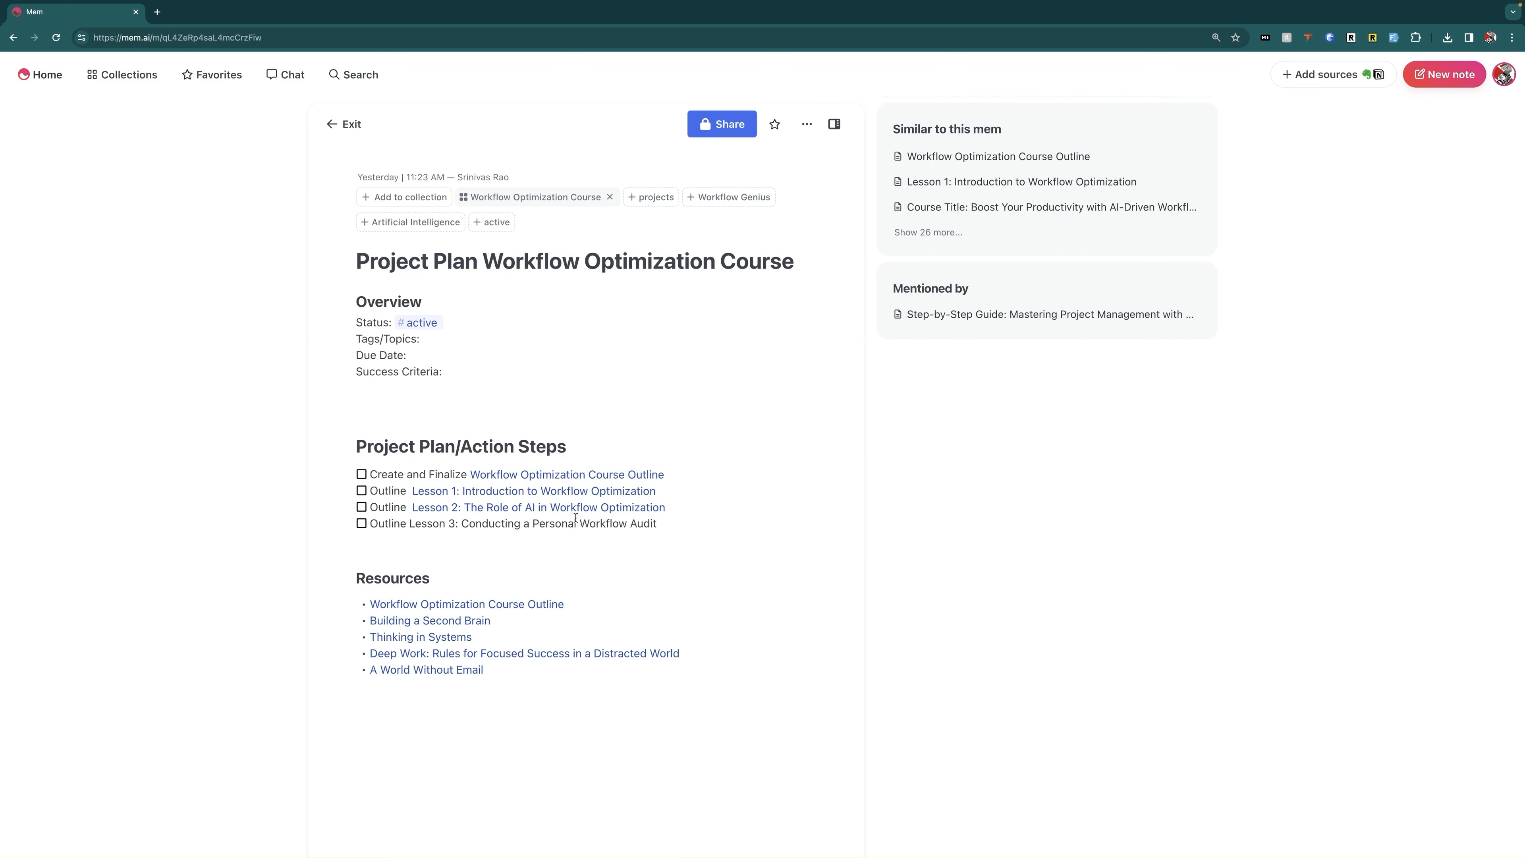
Step: Open the linked Lesson 1 mem and format its title line as Heading 1
click(583, 492)
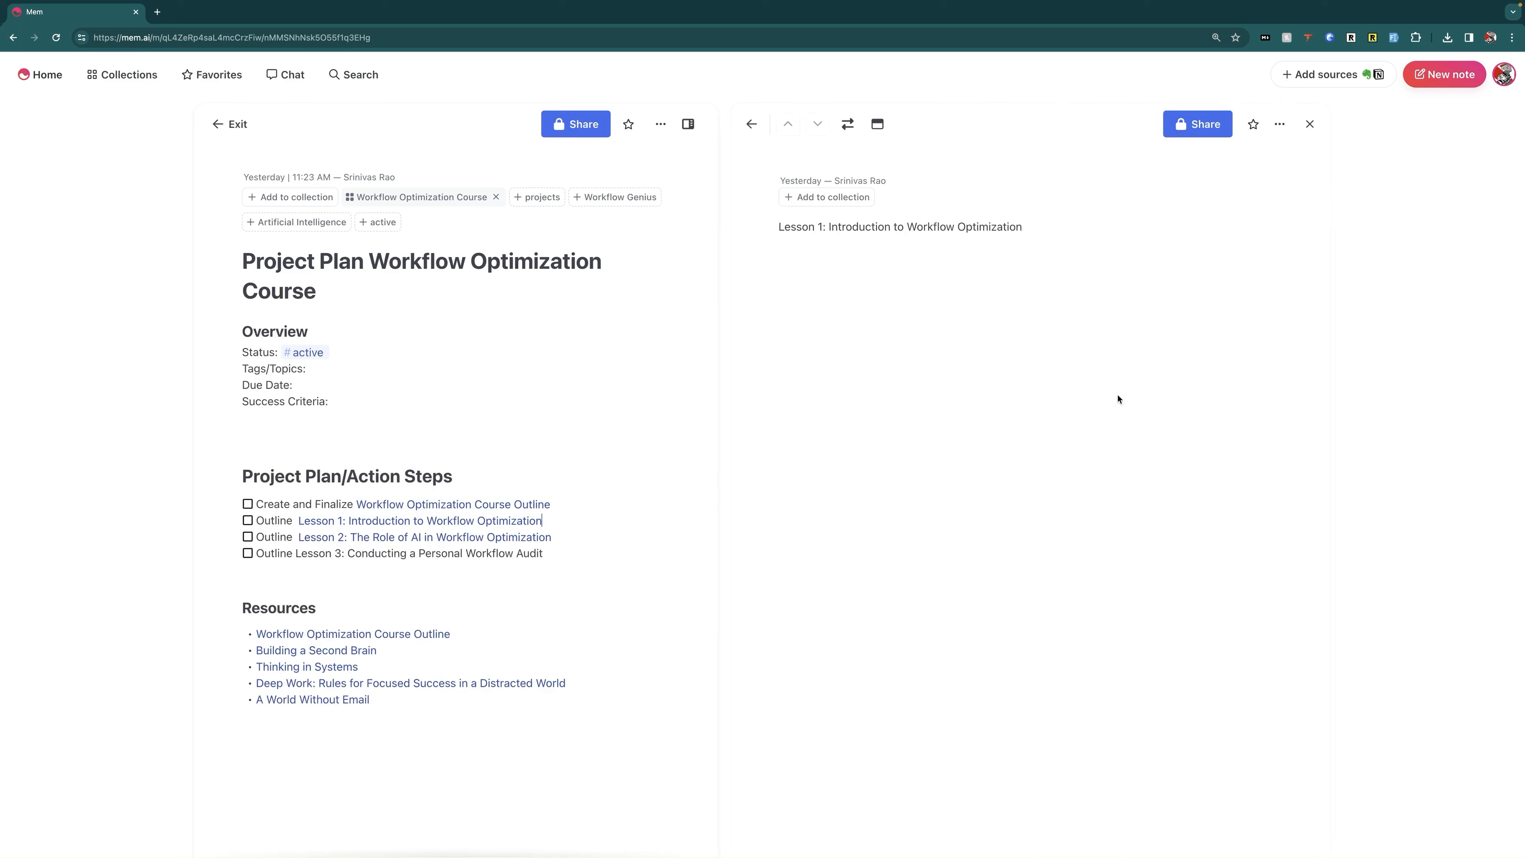
double_click(823, 231)
triple_click(823, 231)
click(909, 258)
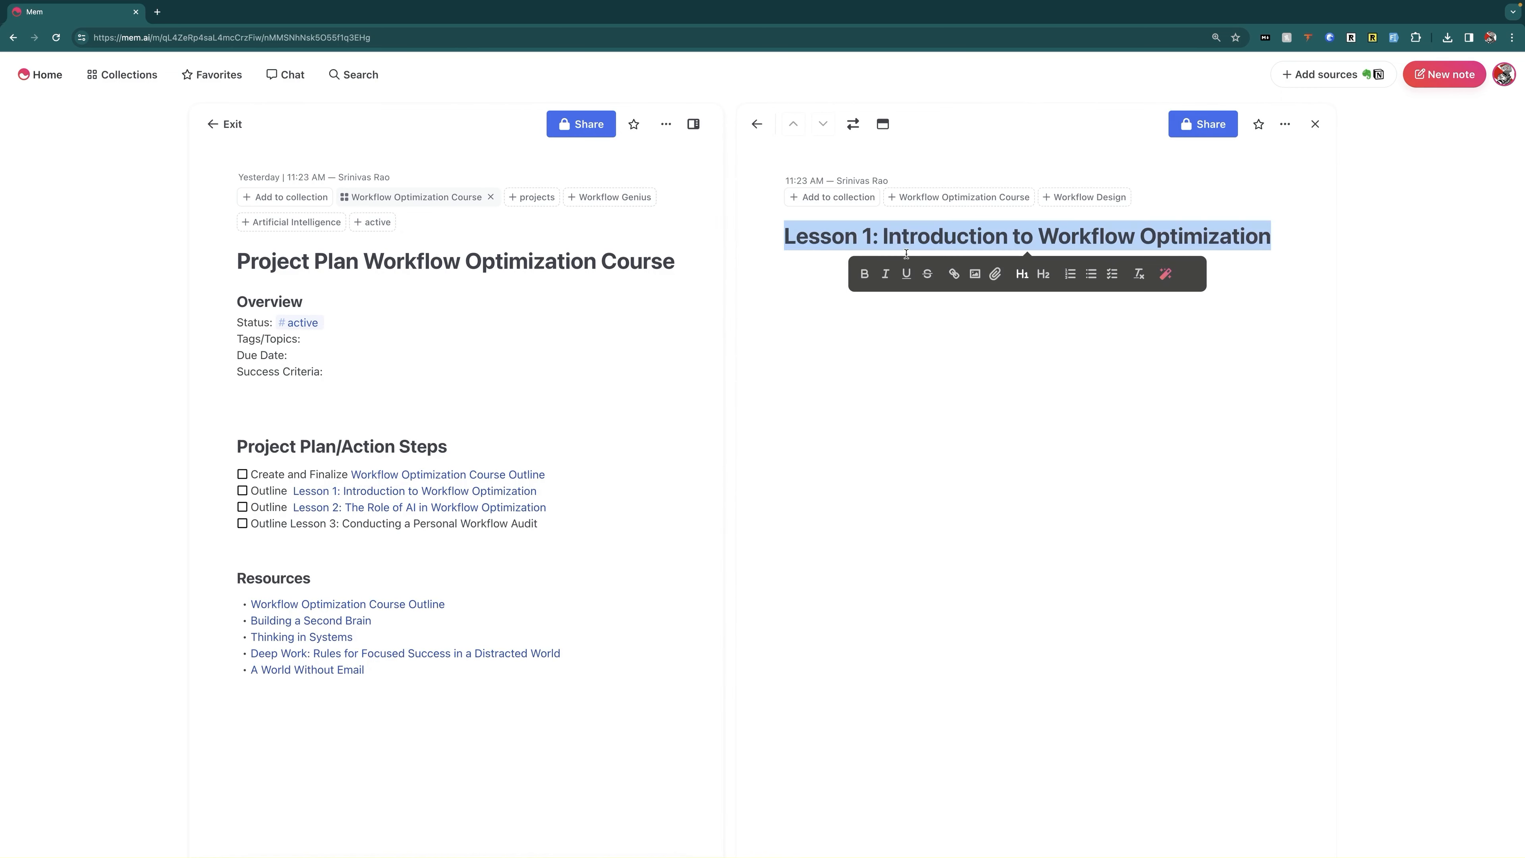
Step: Open the linked Lesson 2 mem and format its title line as Heading 1
click(420, 510)
triple_click(899, 229)
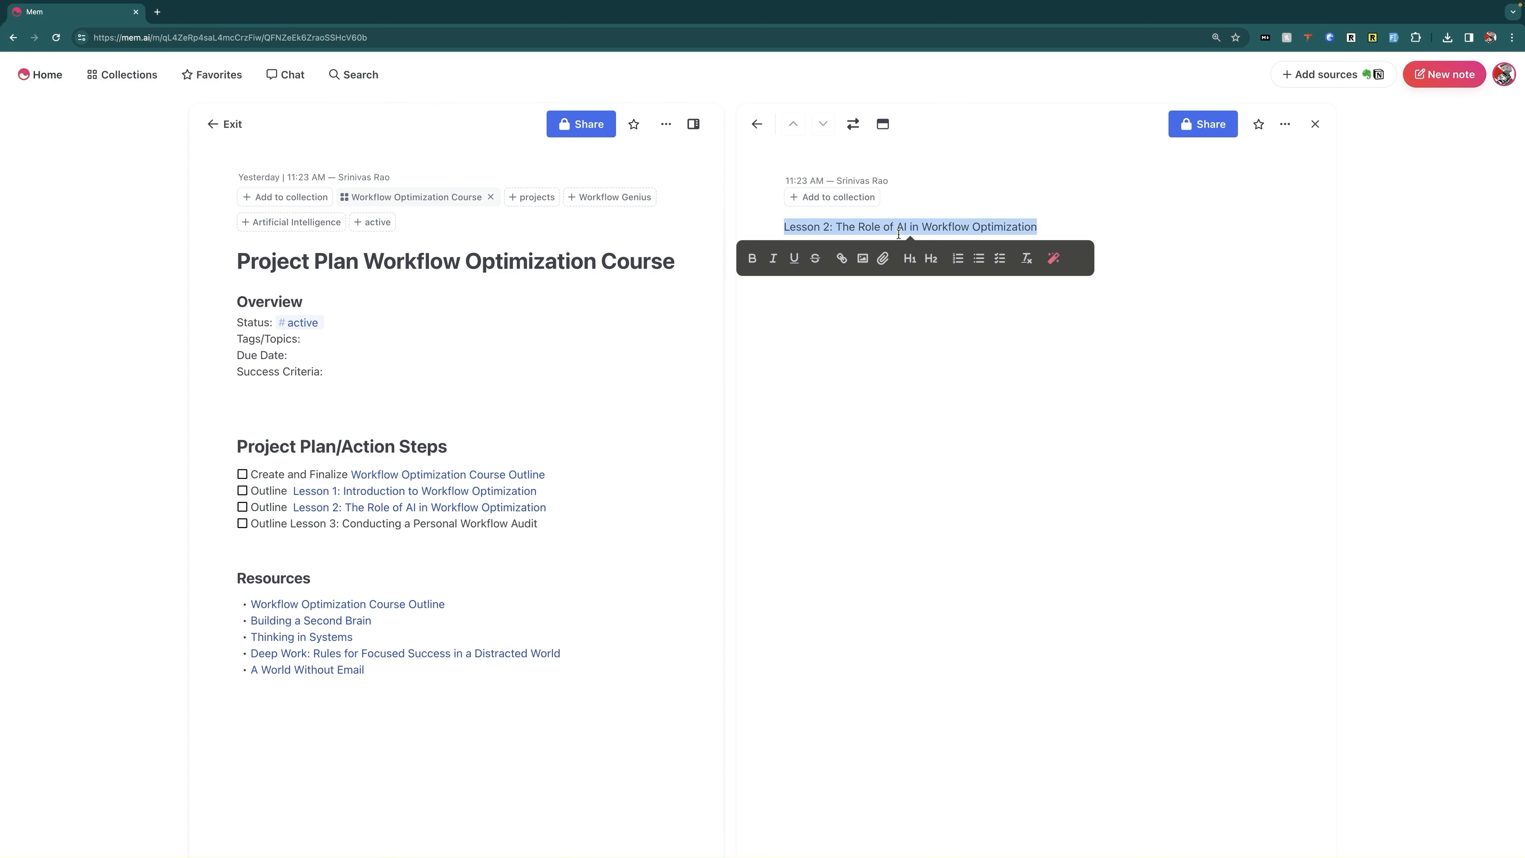
click(910, 258)
click(562, 394)
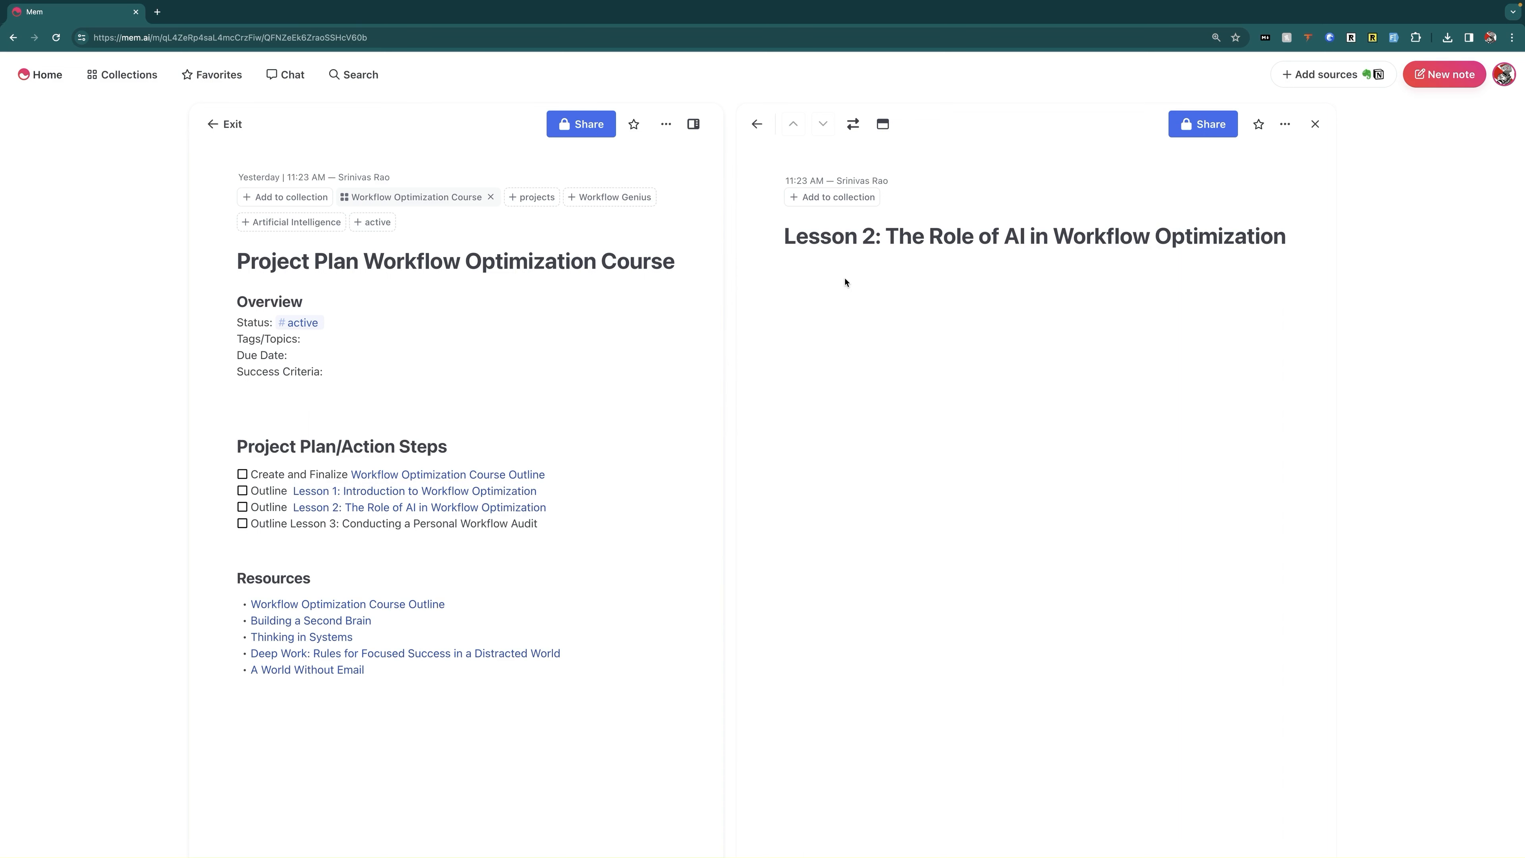
Step: Smart Write "write an outline for lesson 1 for the workflow optimization course" in the Lesson 1 mem and add it to the Workflow Optimization Course collection
click(519, 491)
click(877, 257)
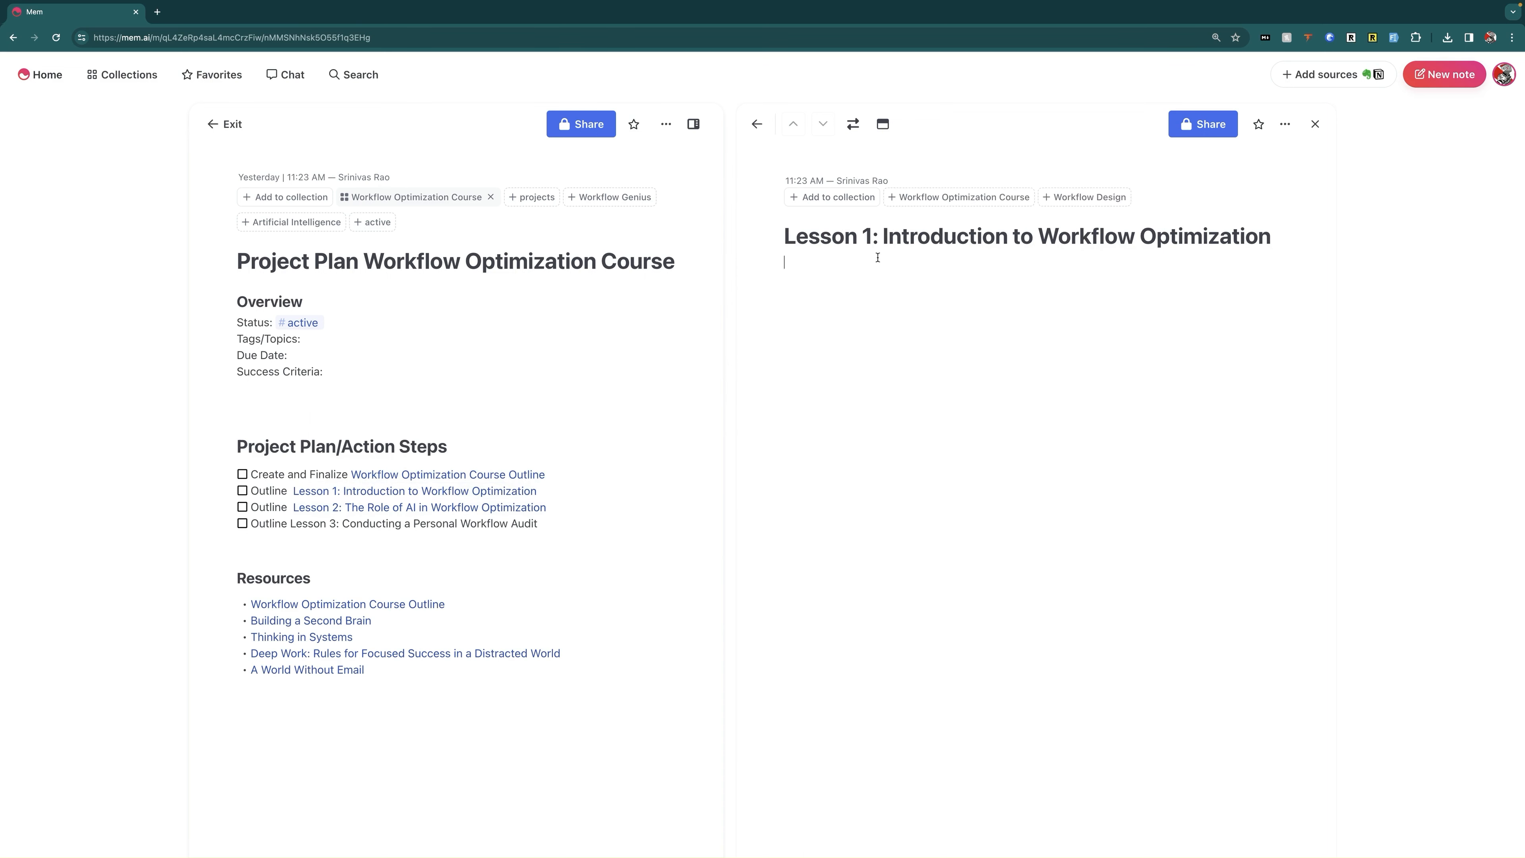
text(/write an )
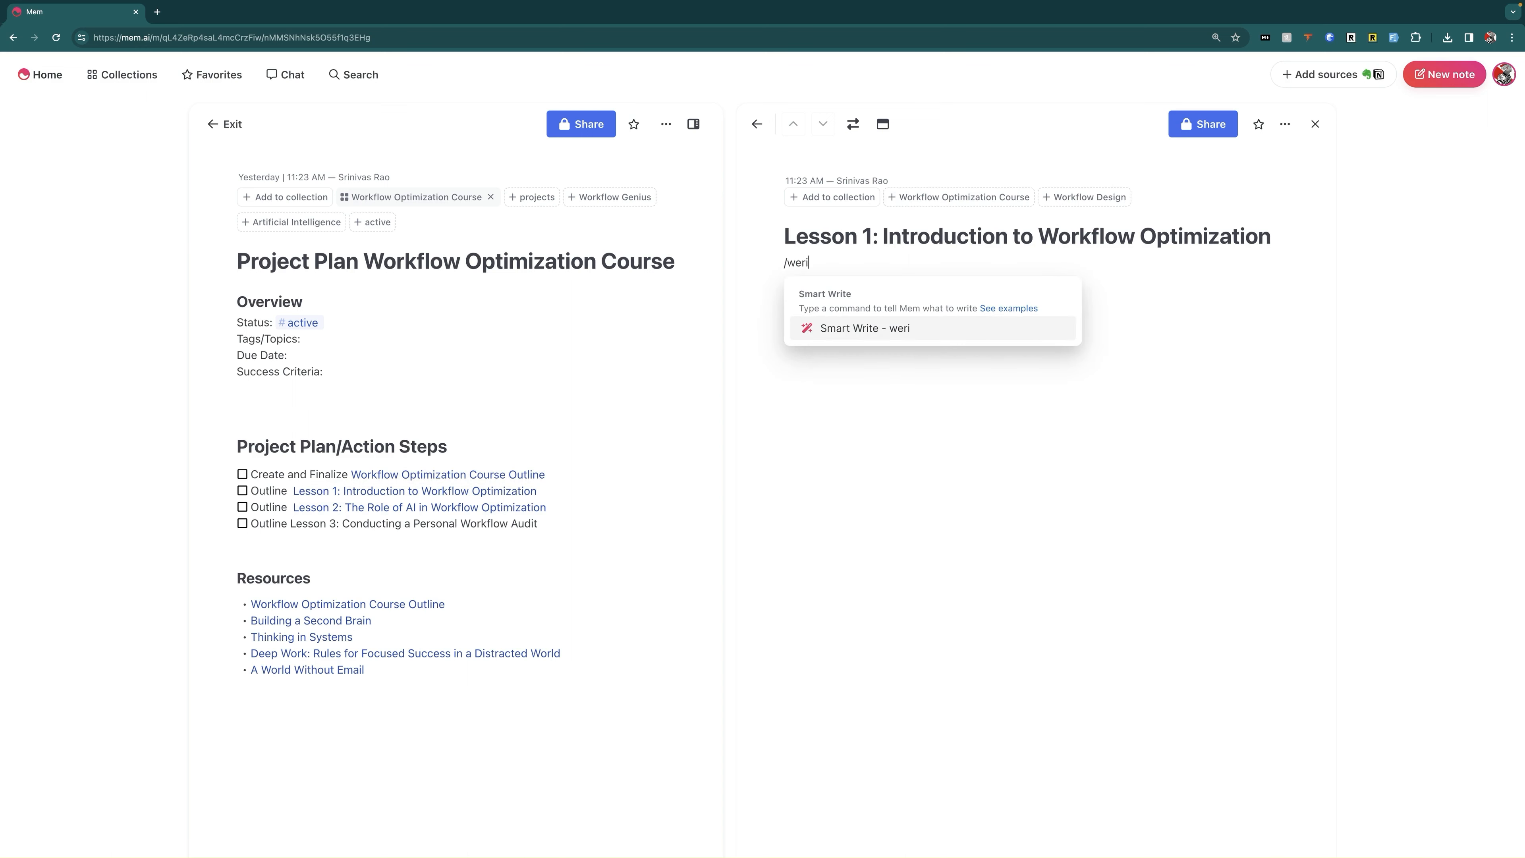
text(outline for lesson f)
key(BackSpace)
text(1 for the workfl)
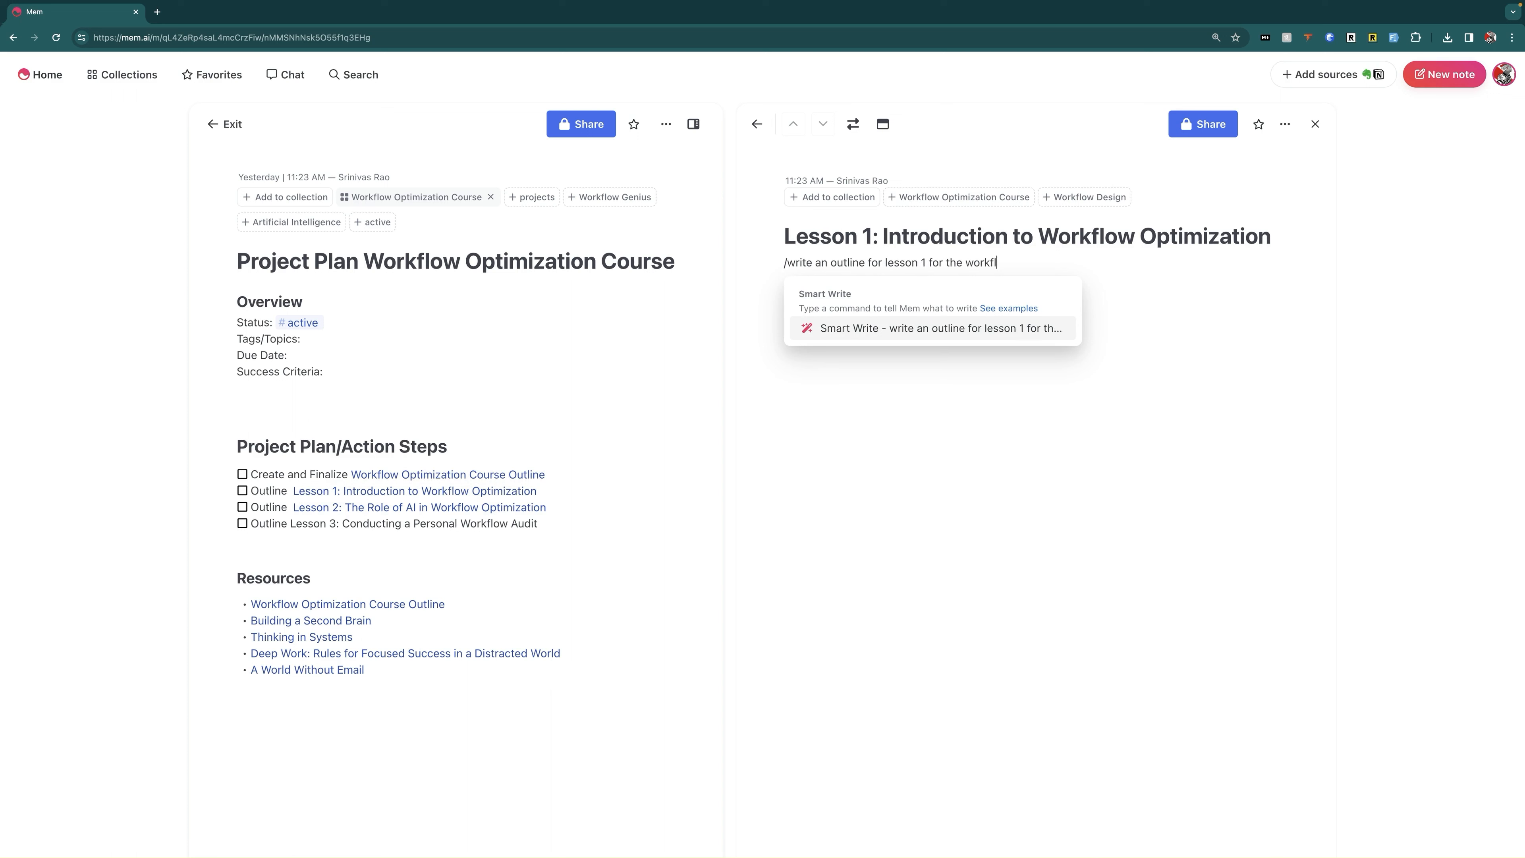
text(ow optimization course)
key(Return)
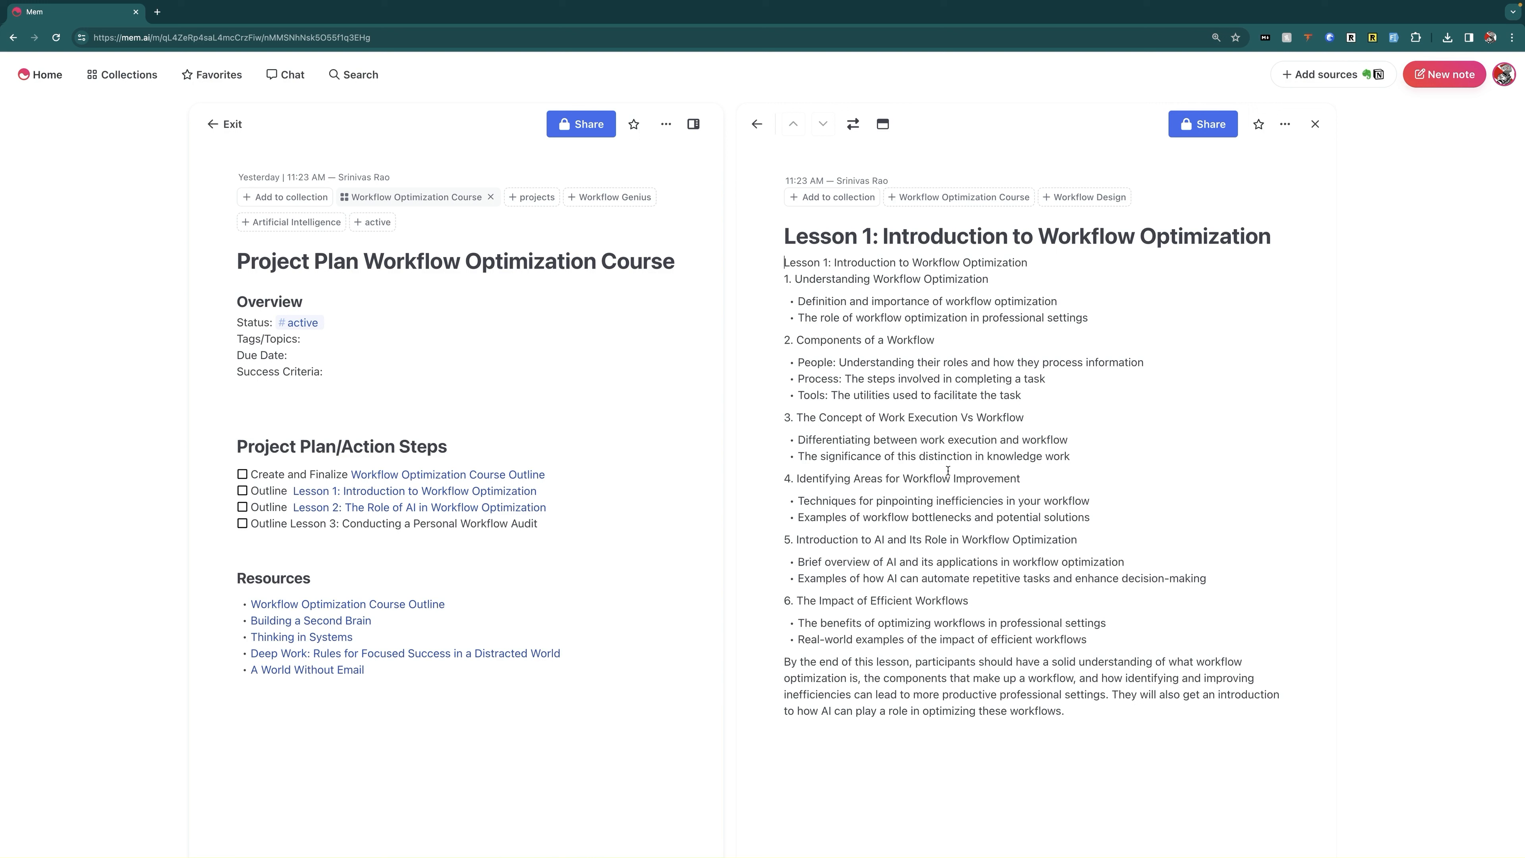
click(958, 197)
Step: Check the course outline's collection, and add the Building a Second Brain resource to the Workflow Optimization Course collection
click(442, 604)
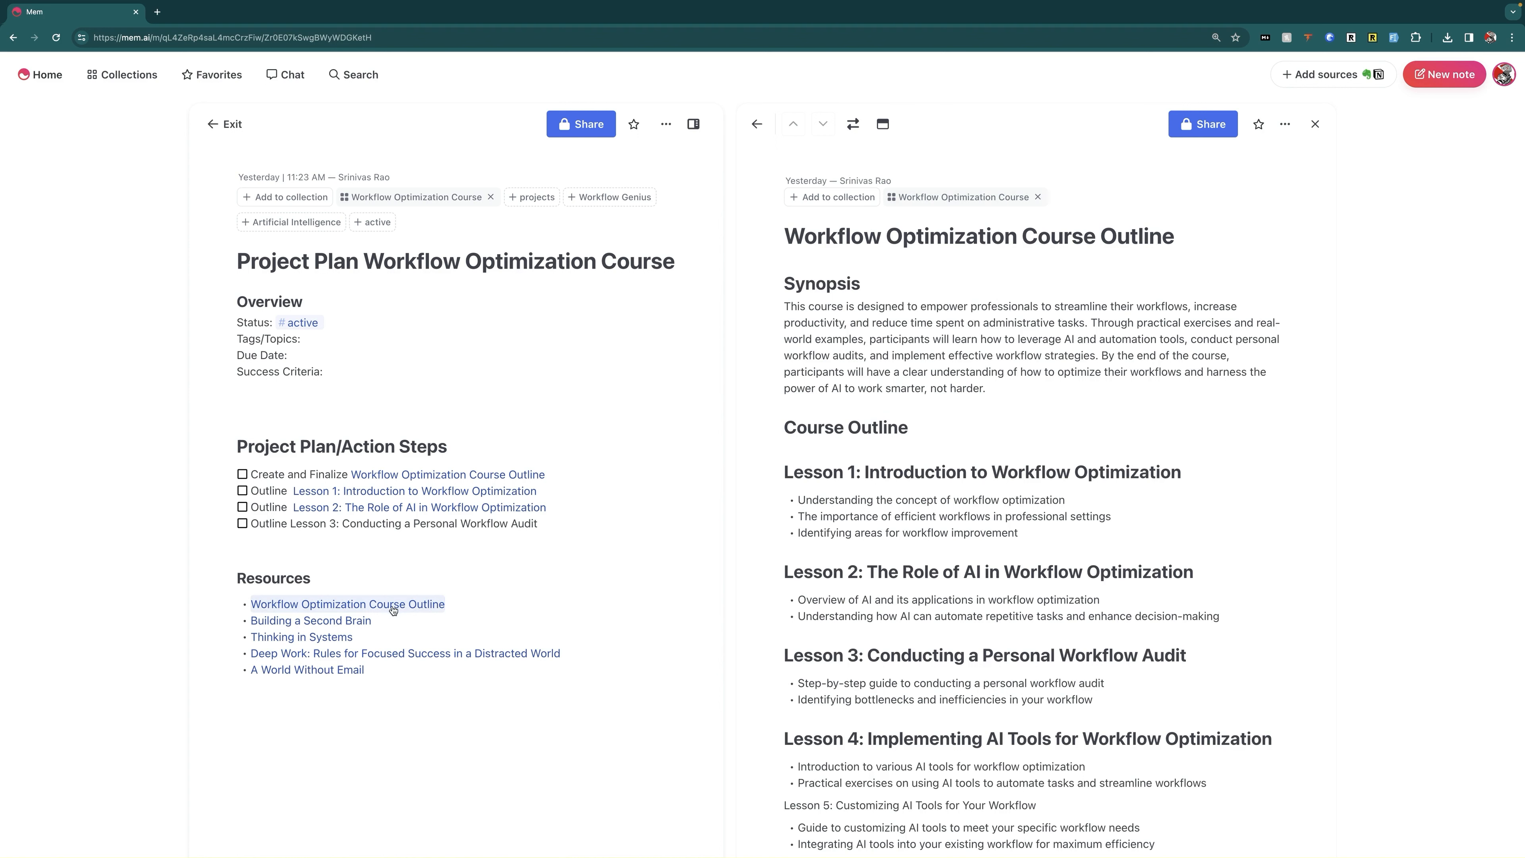
click(371, 620)
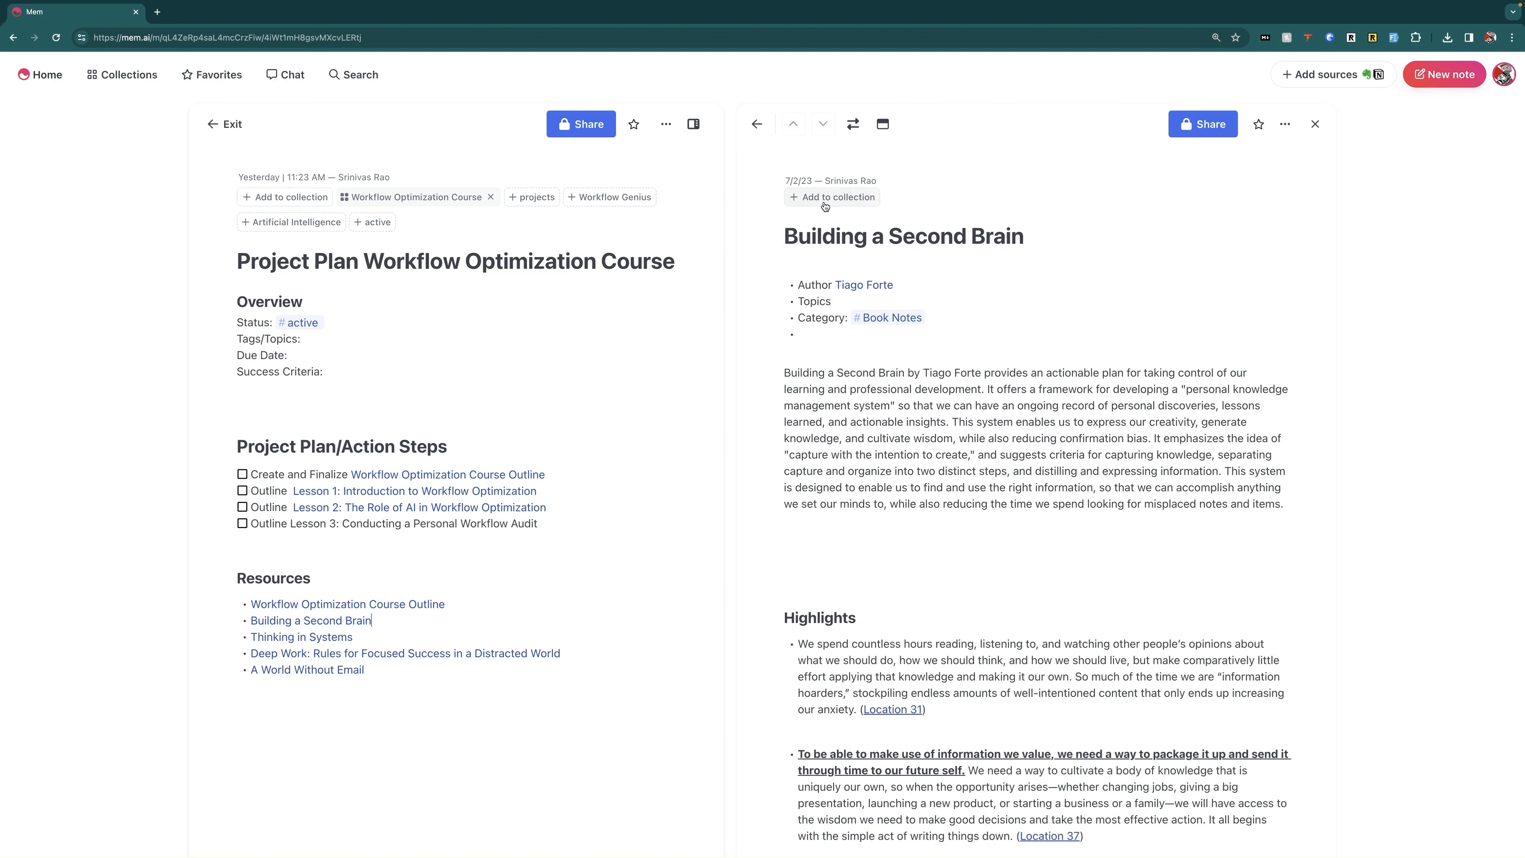
click(858, 196)
text(wor)
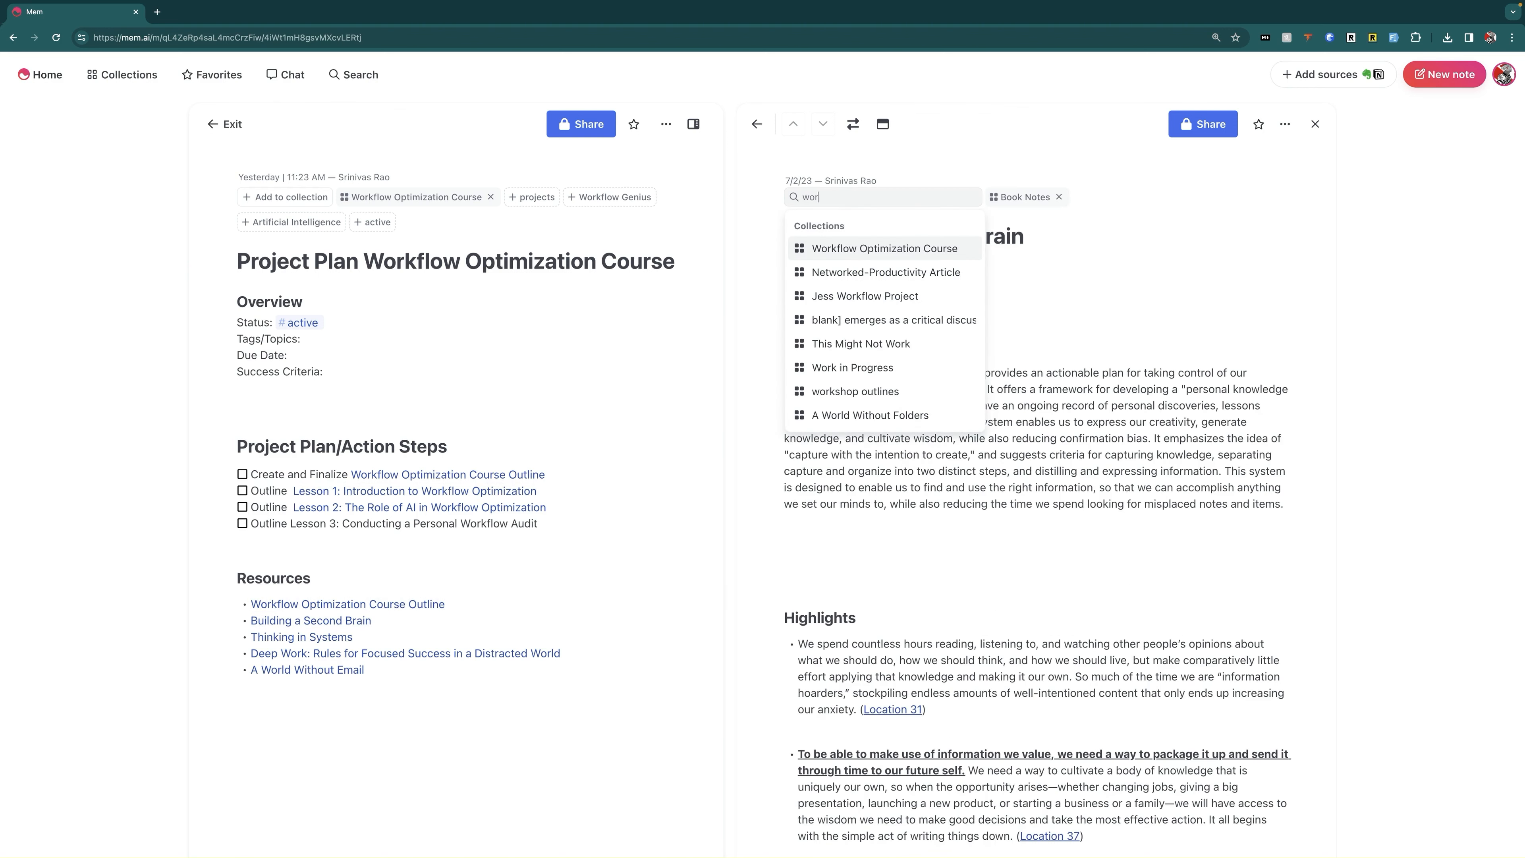
key(Return)
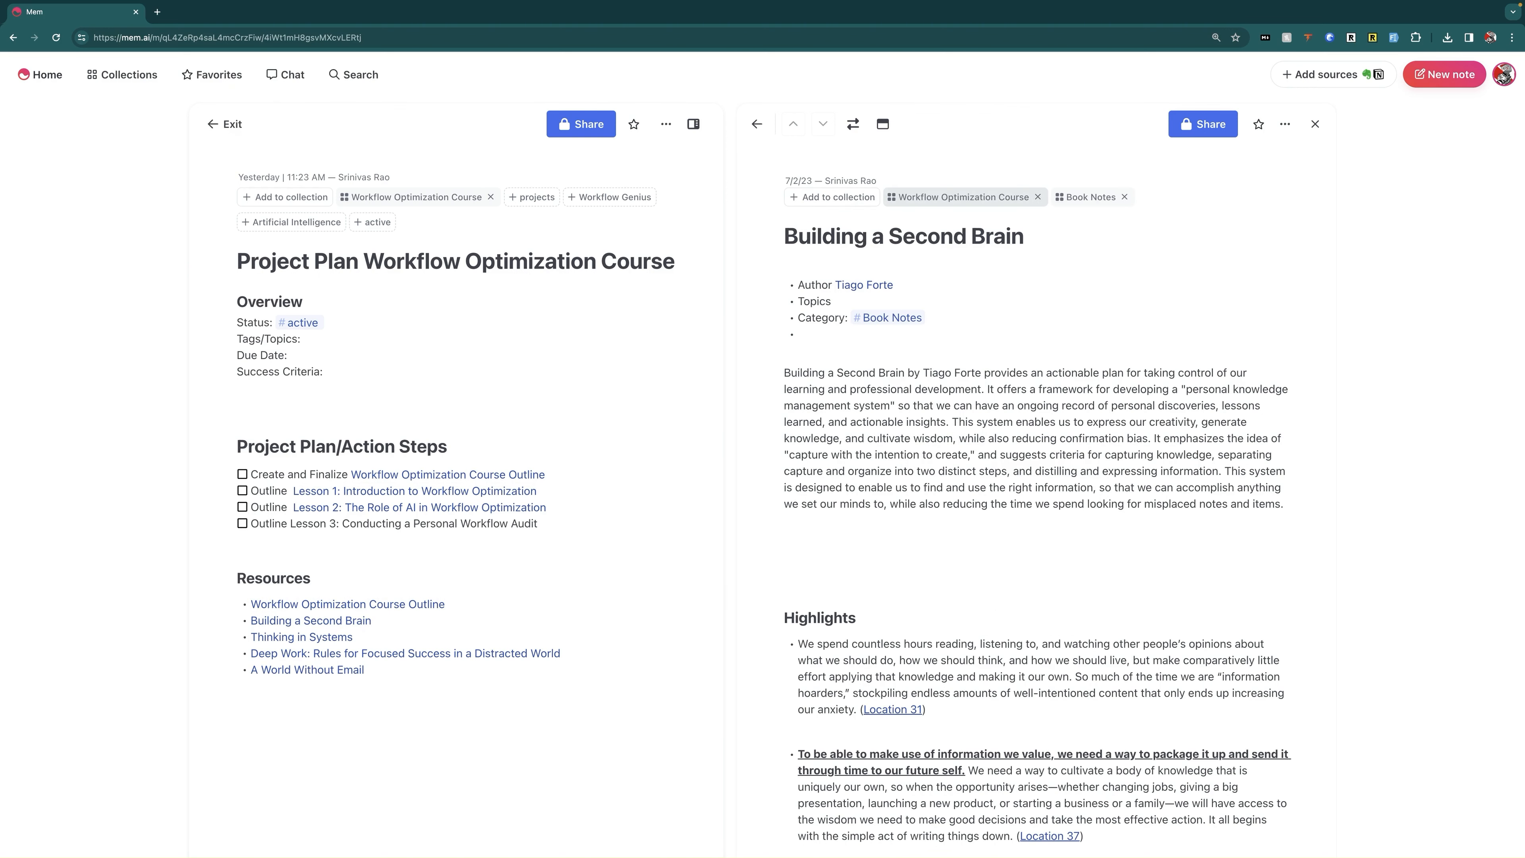
Step: Add the Thinking in Systems resource to the Workflow Optimization Course collection and reopen the step-by-step guide beside the plan
click(331, 636)
click(831, 197)
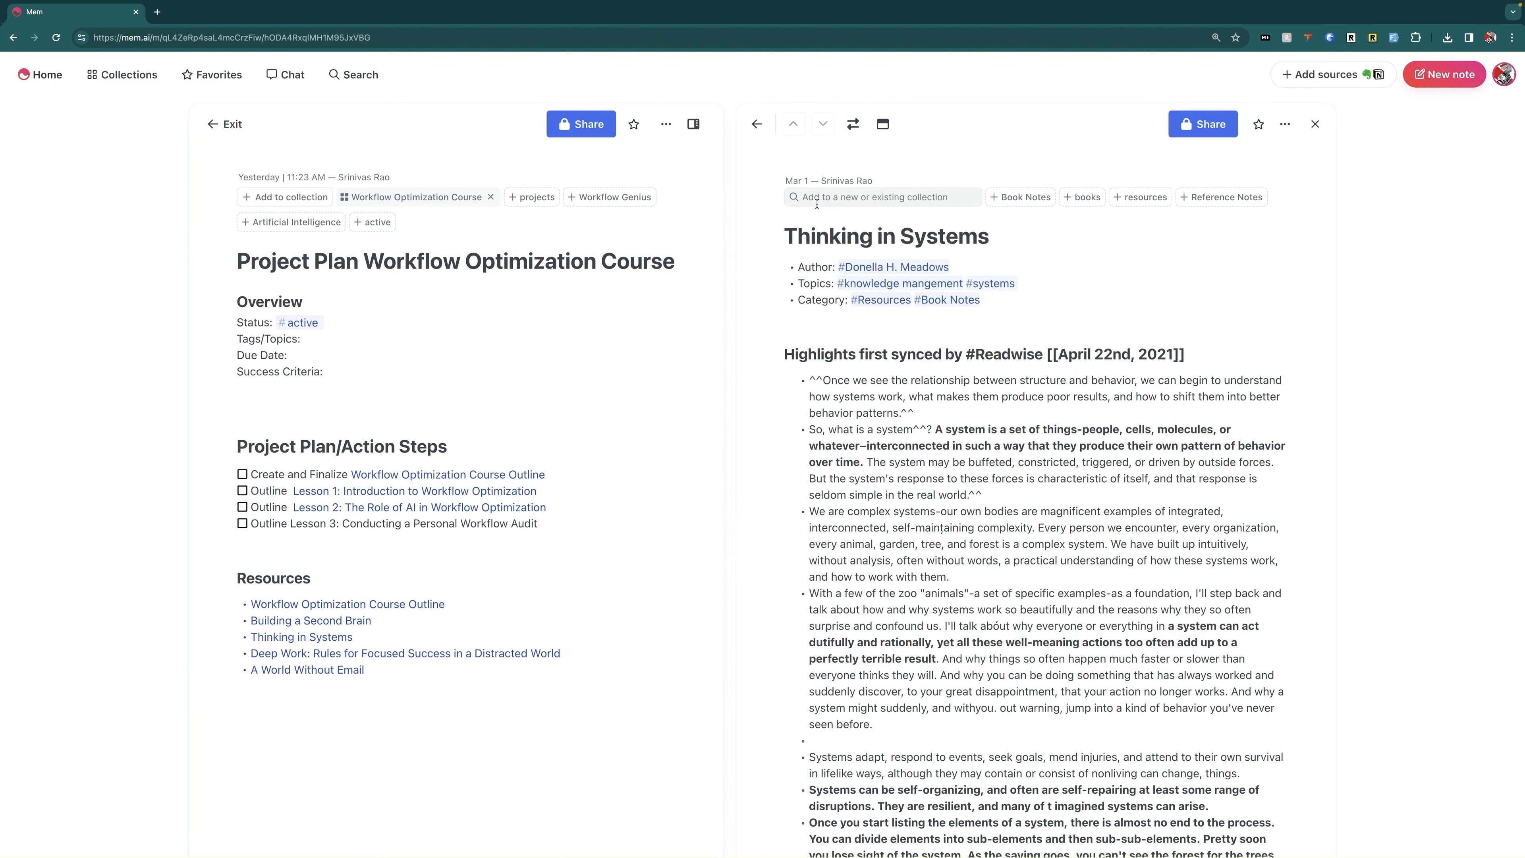
text(work)
key(Return)
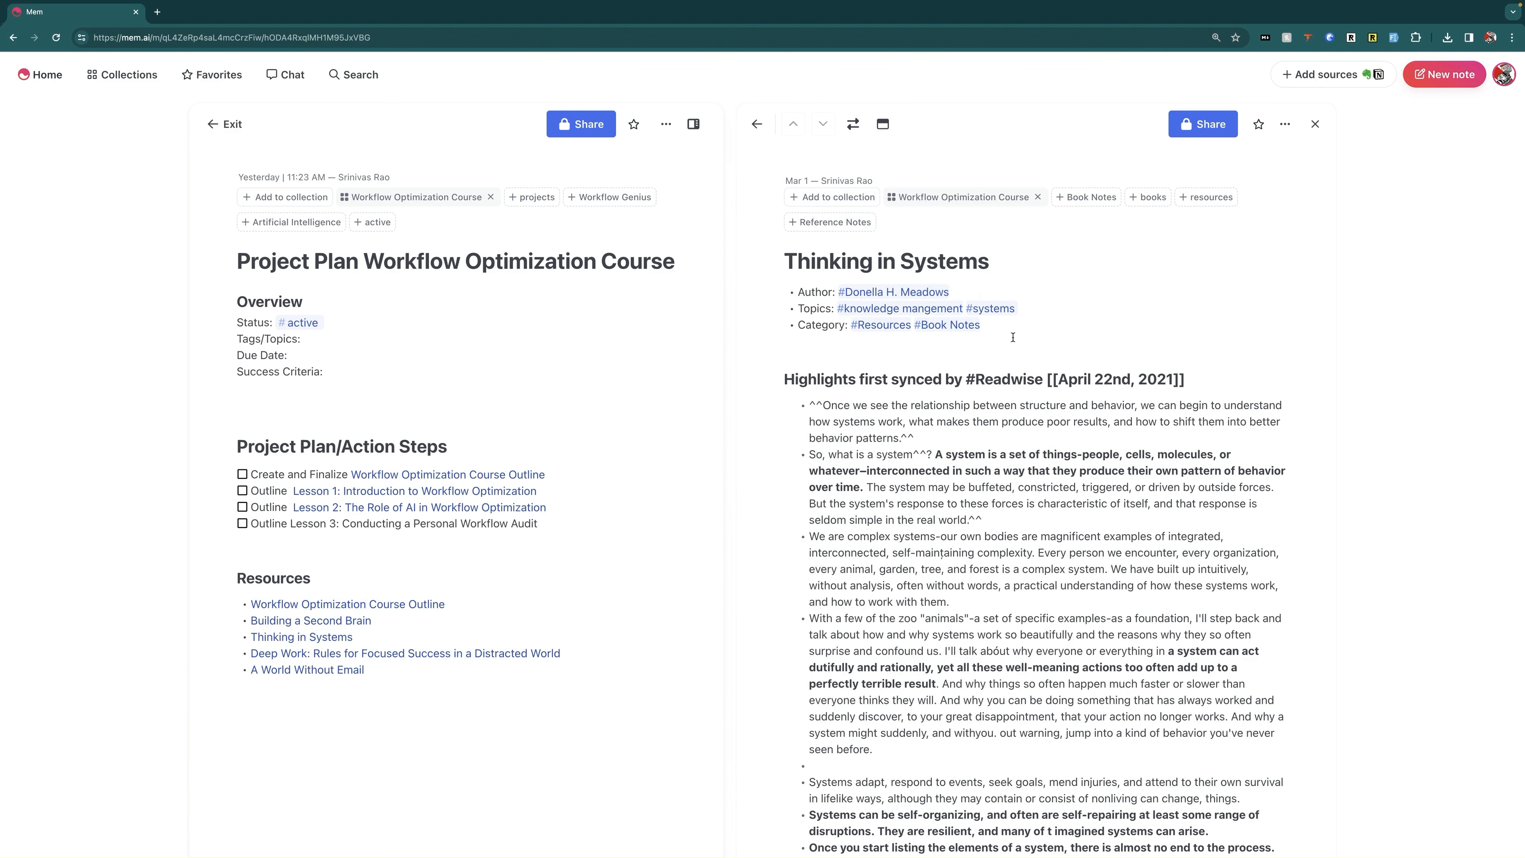
click(1315, 124)
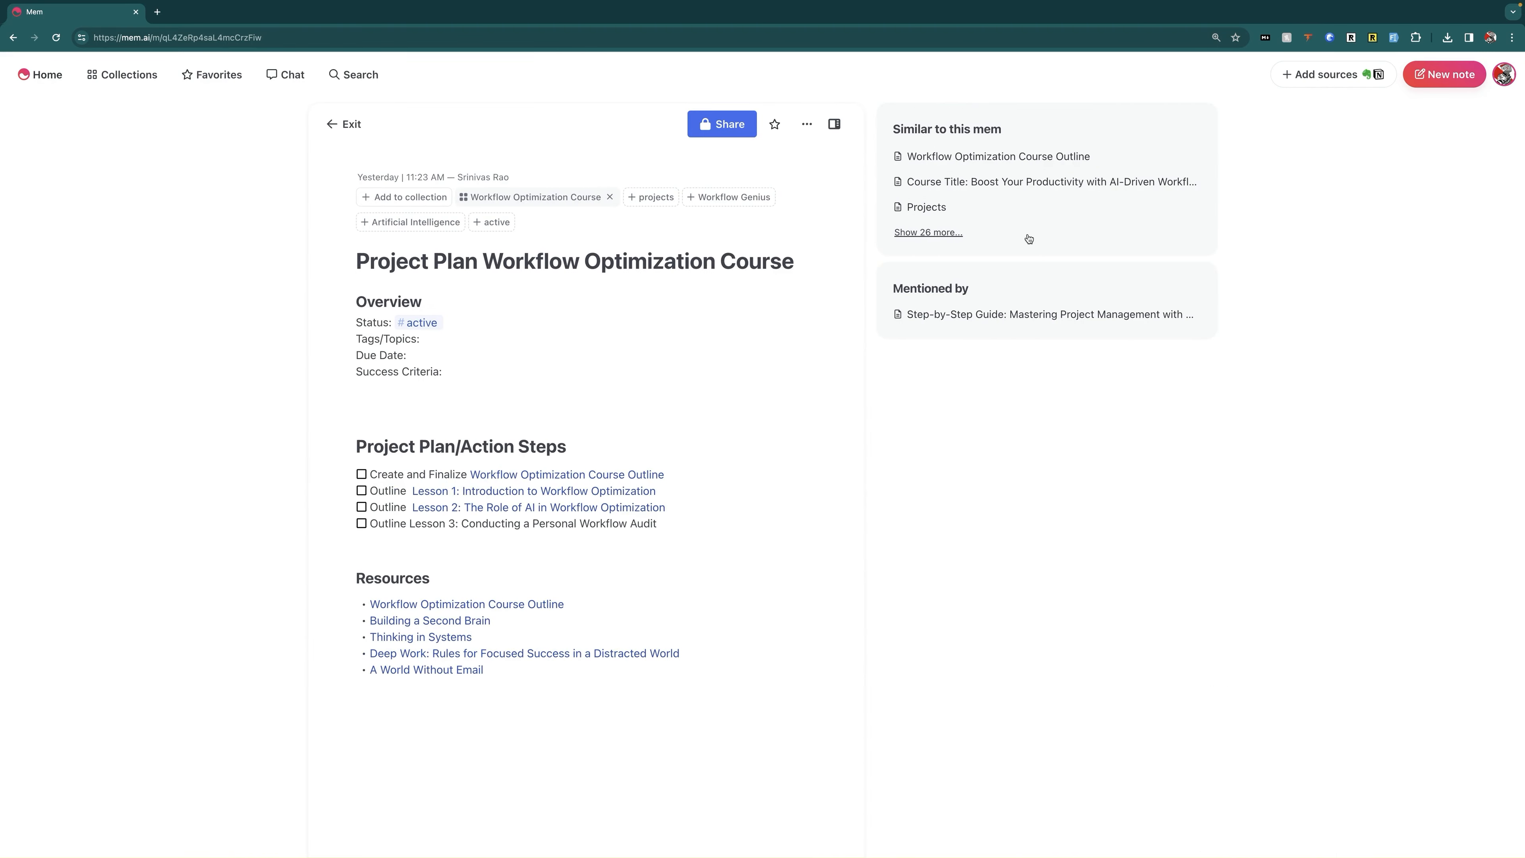
click(961, 314)
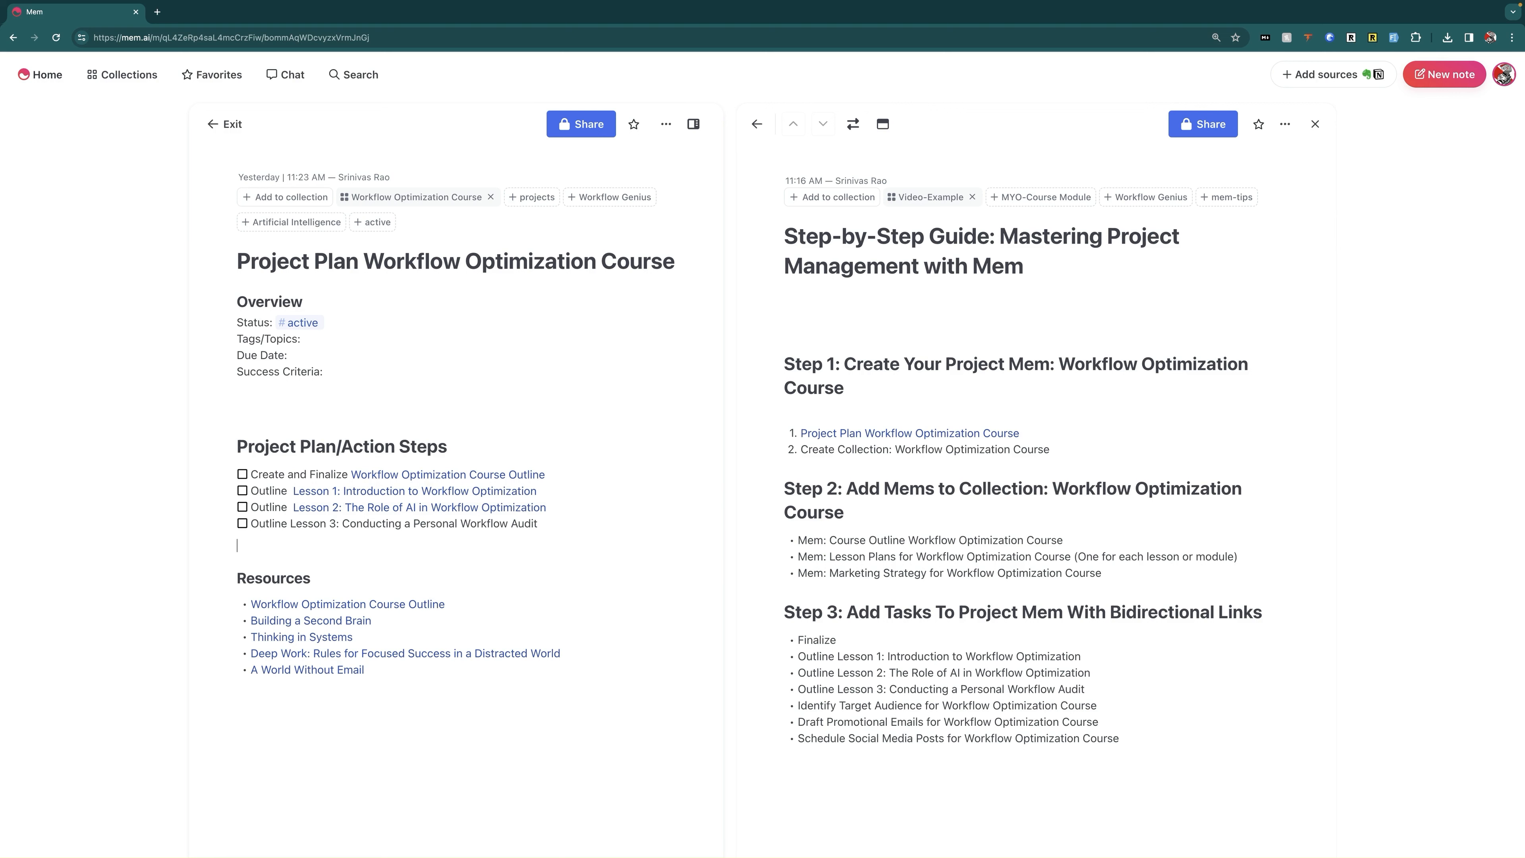
Step: Add the task "Draft Promotional Emails for Workflow Optimization Course" to the action steps, linking everything after "Draft" to a new mem
key(Return)
text(@)
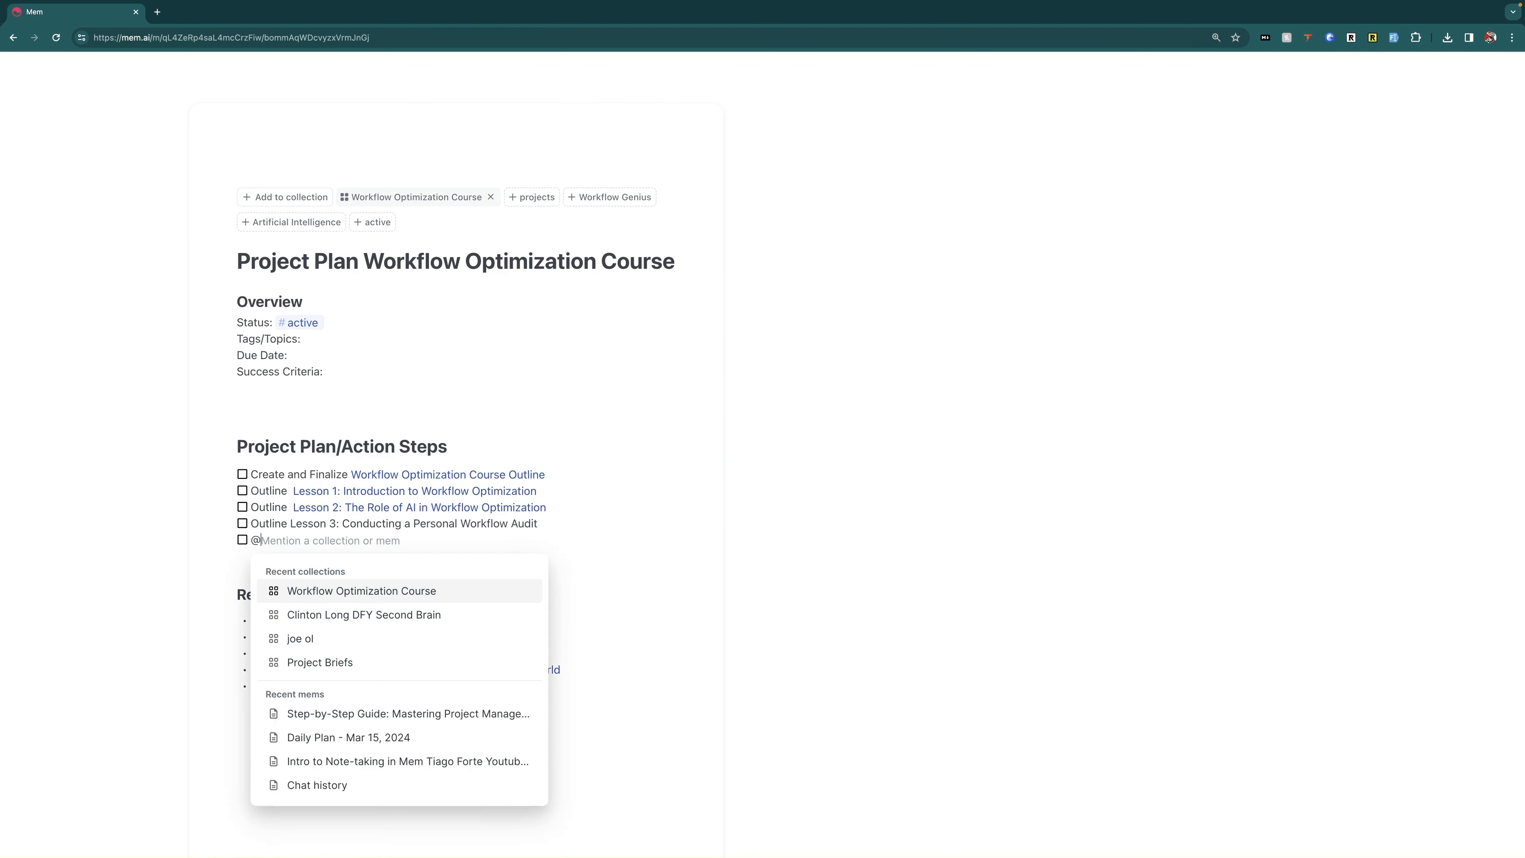
key(BackSpace)
text(Draft @#P)
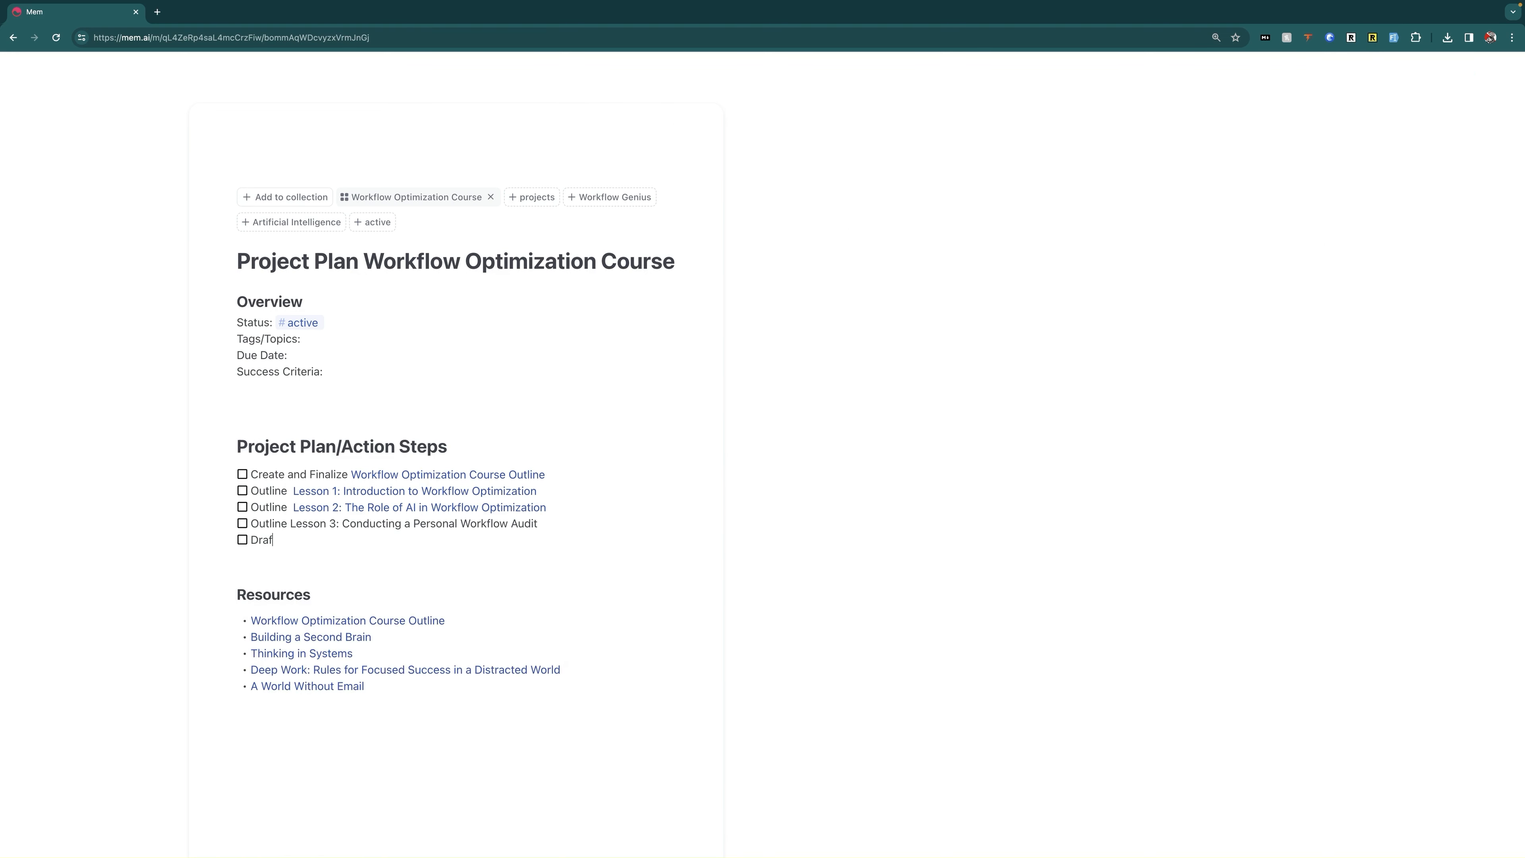
key(BackSpace)
key(BackSpace)
text(Pro)
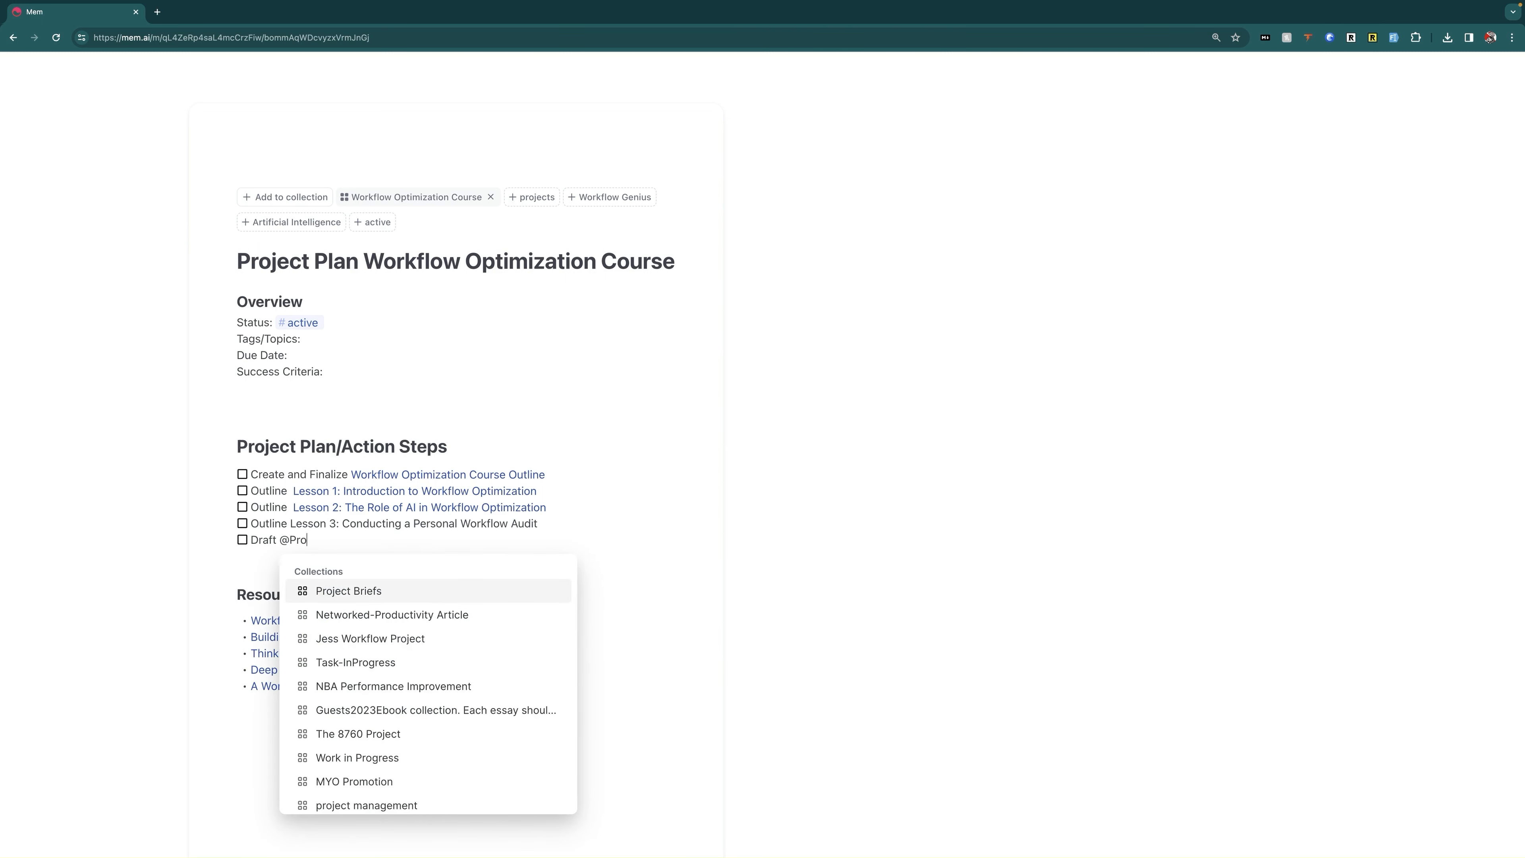
text(motional Emai)
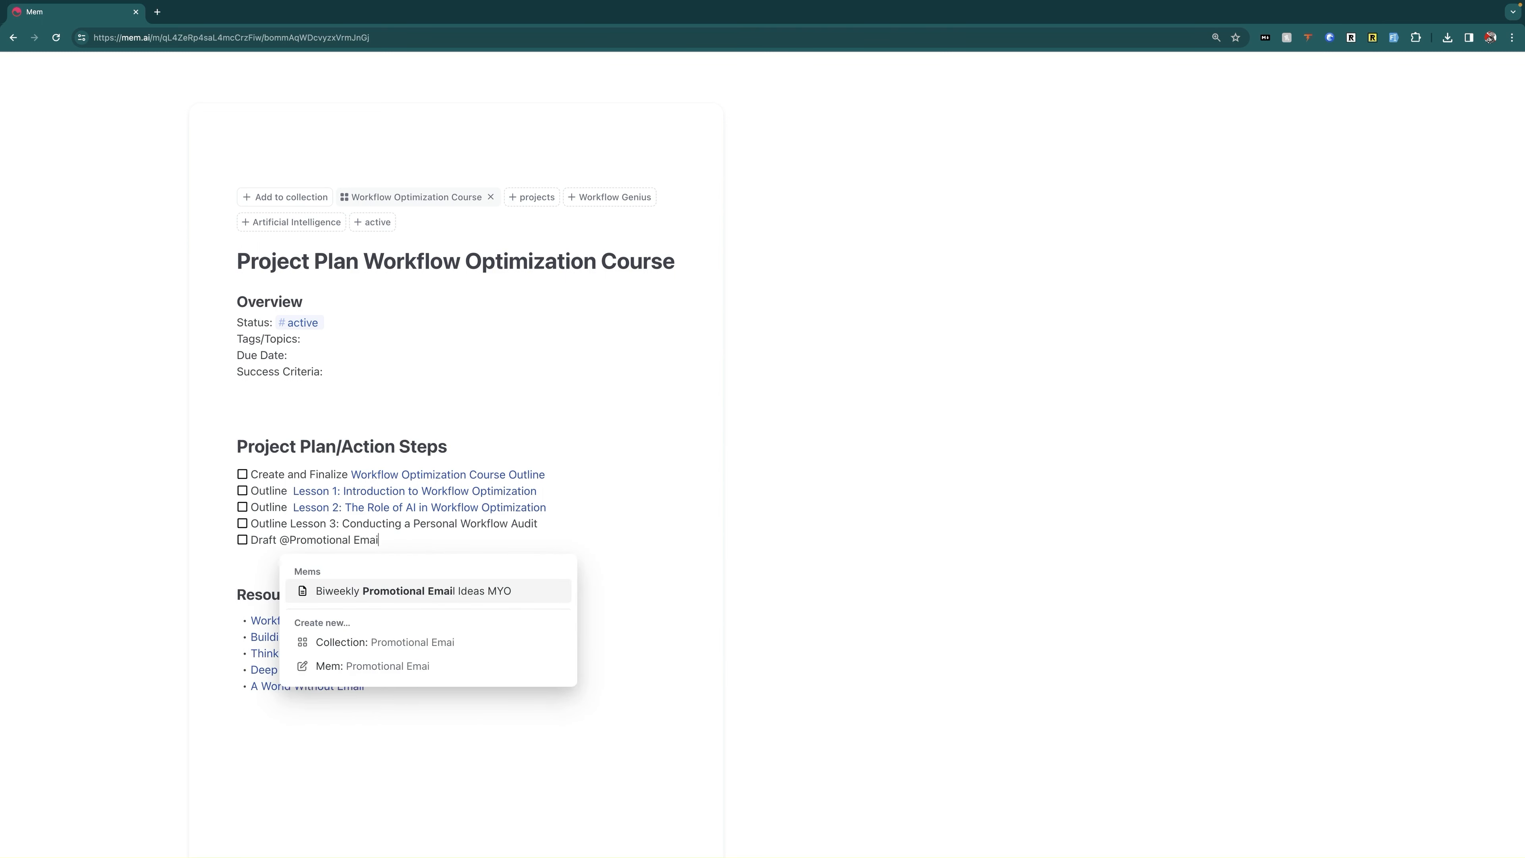
text(ls for Workflow OP)
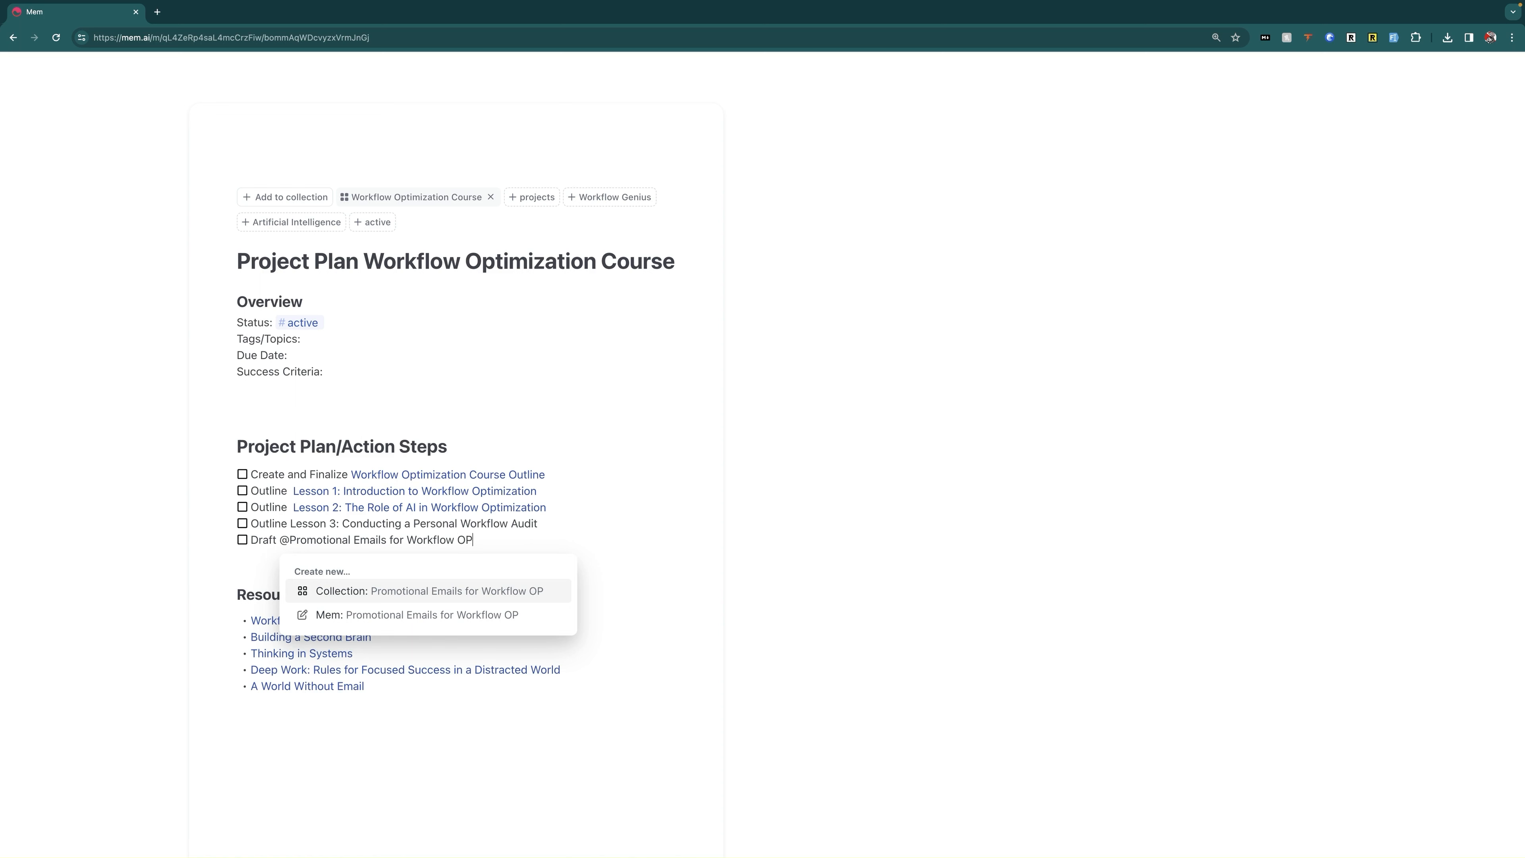
key(BackSpace)
text(ptimization Course)
key(Down)
key(Return)
Step: Open the linked promotional emails mem and format its title line as Heading 1
click(500, 542)
triple_click(1015, 233)
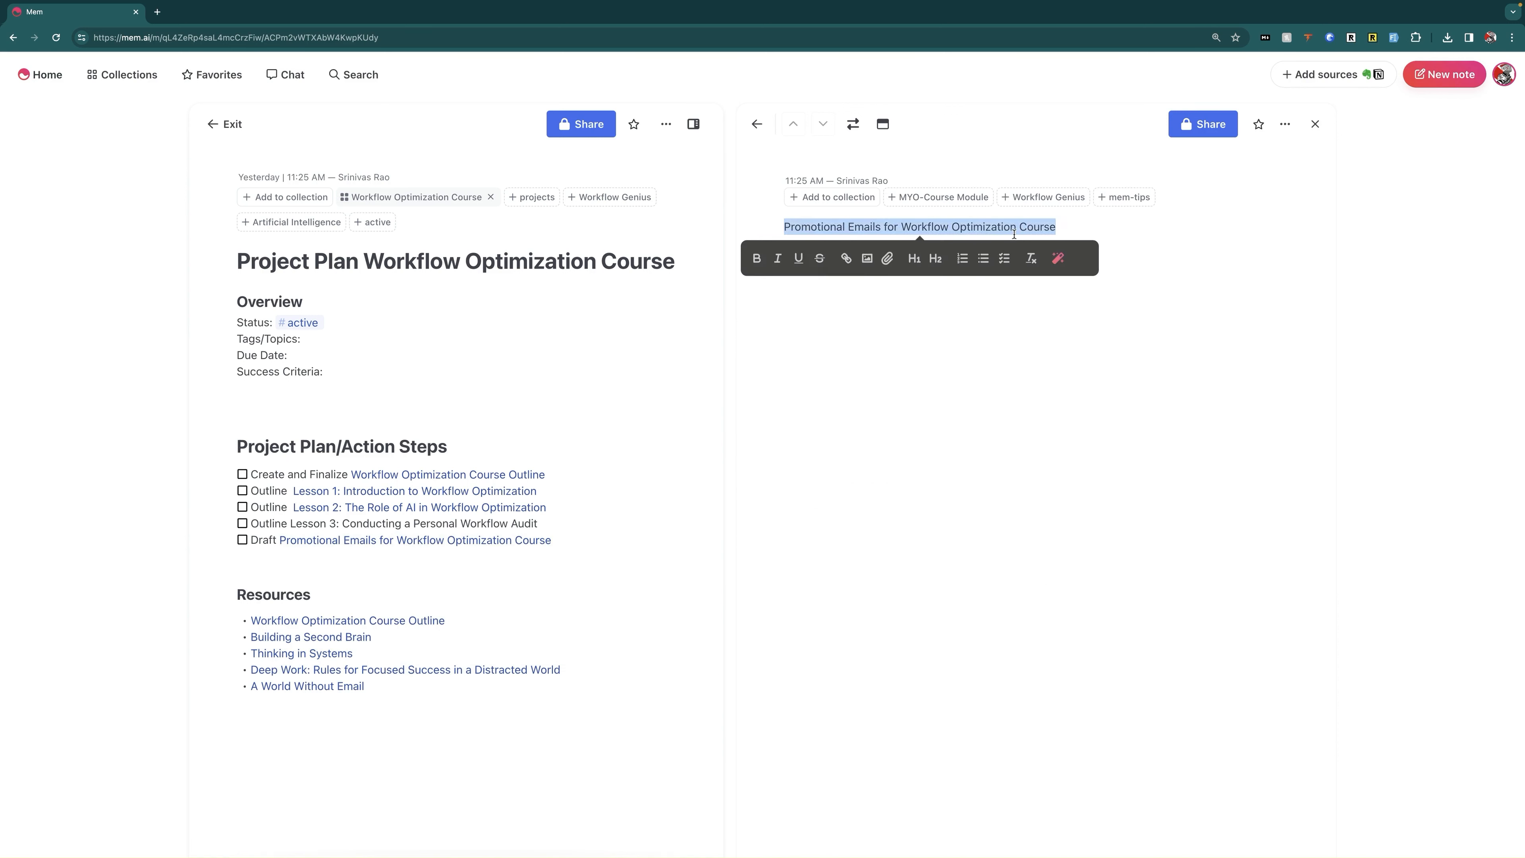
click(917, 257)
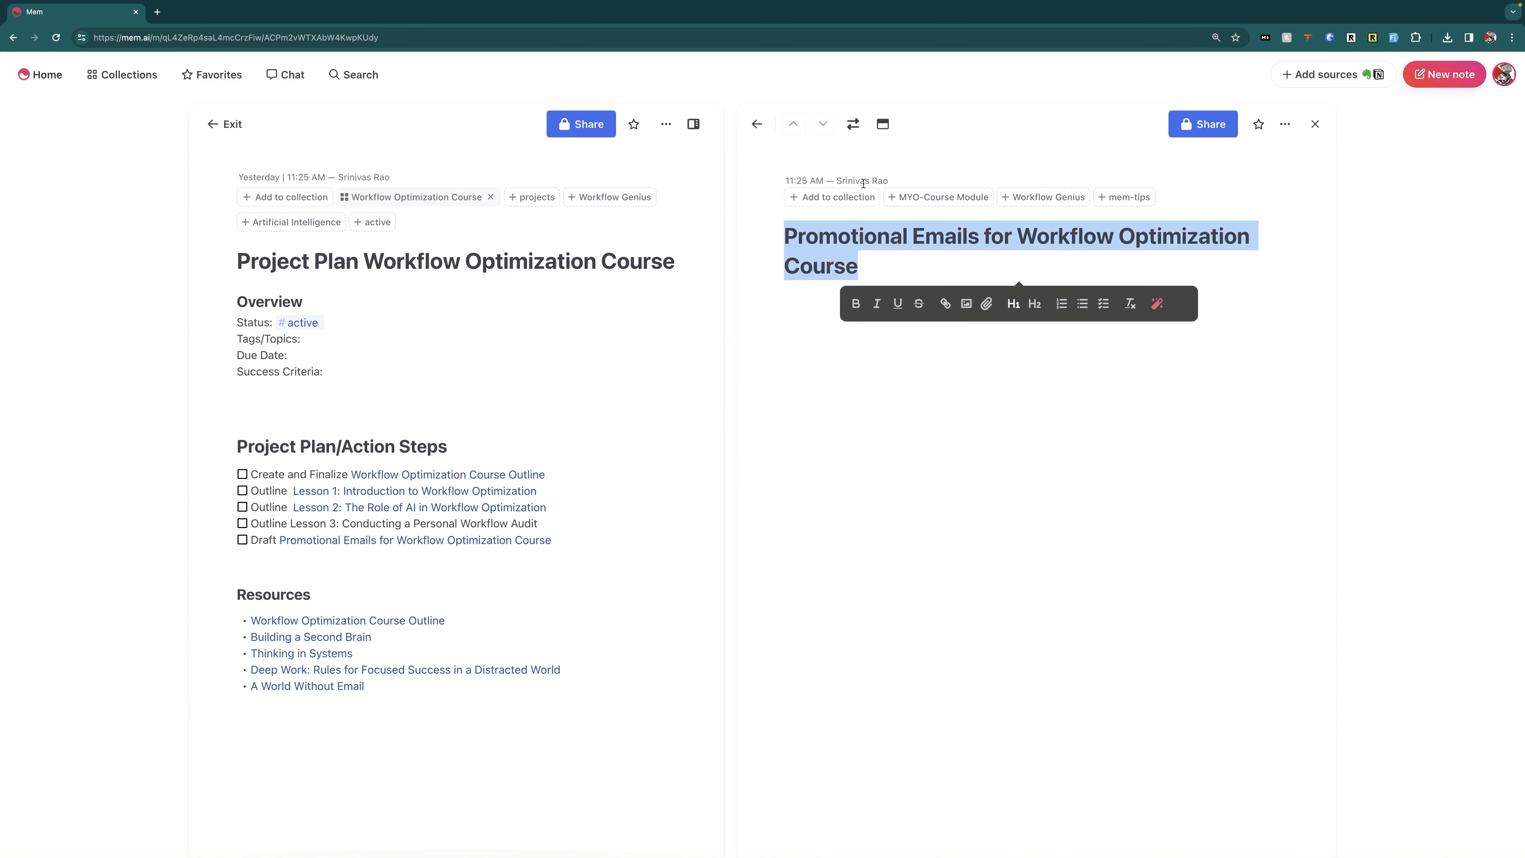
Step: Tag the promotional emails mem with the Workflow Optimization Course collection beneath its title and close it
click(834, 202)
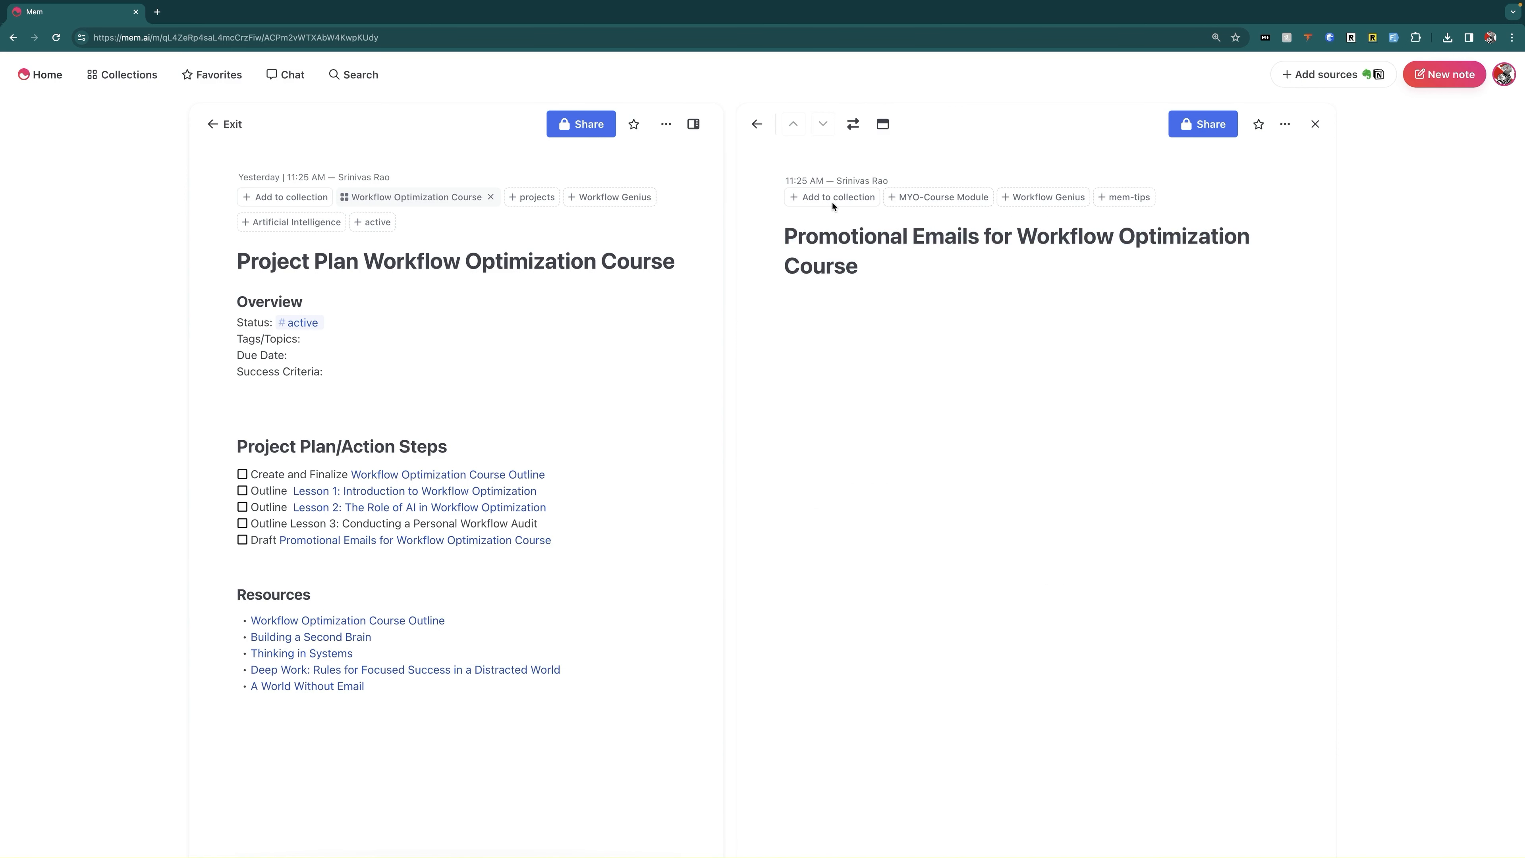
click(934, 285)
text(#)
key(Return)
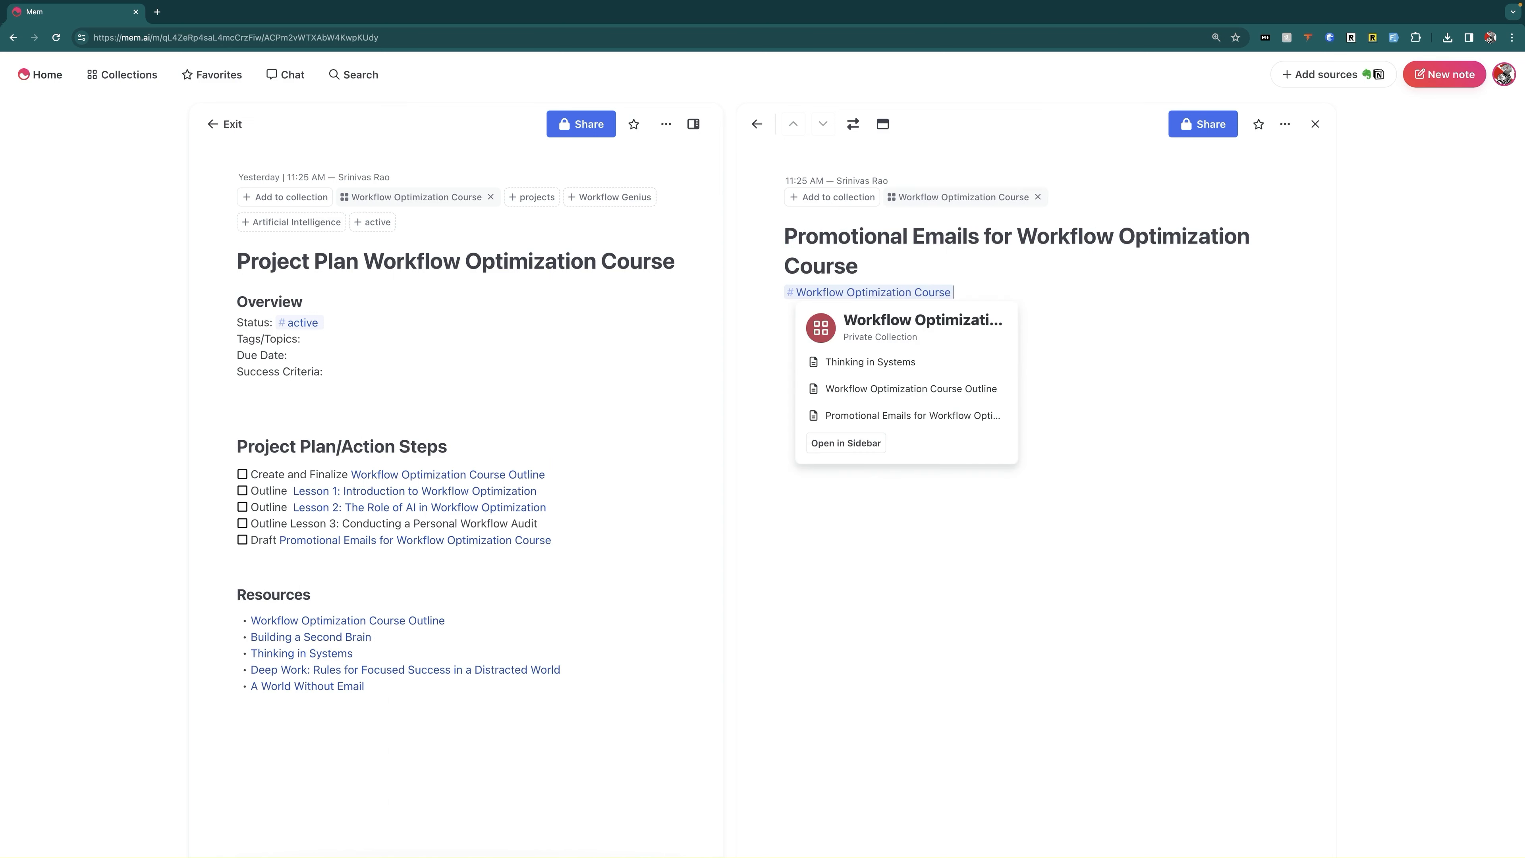
click(993, 268)
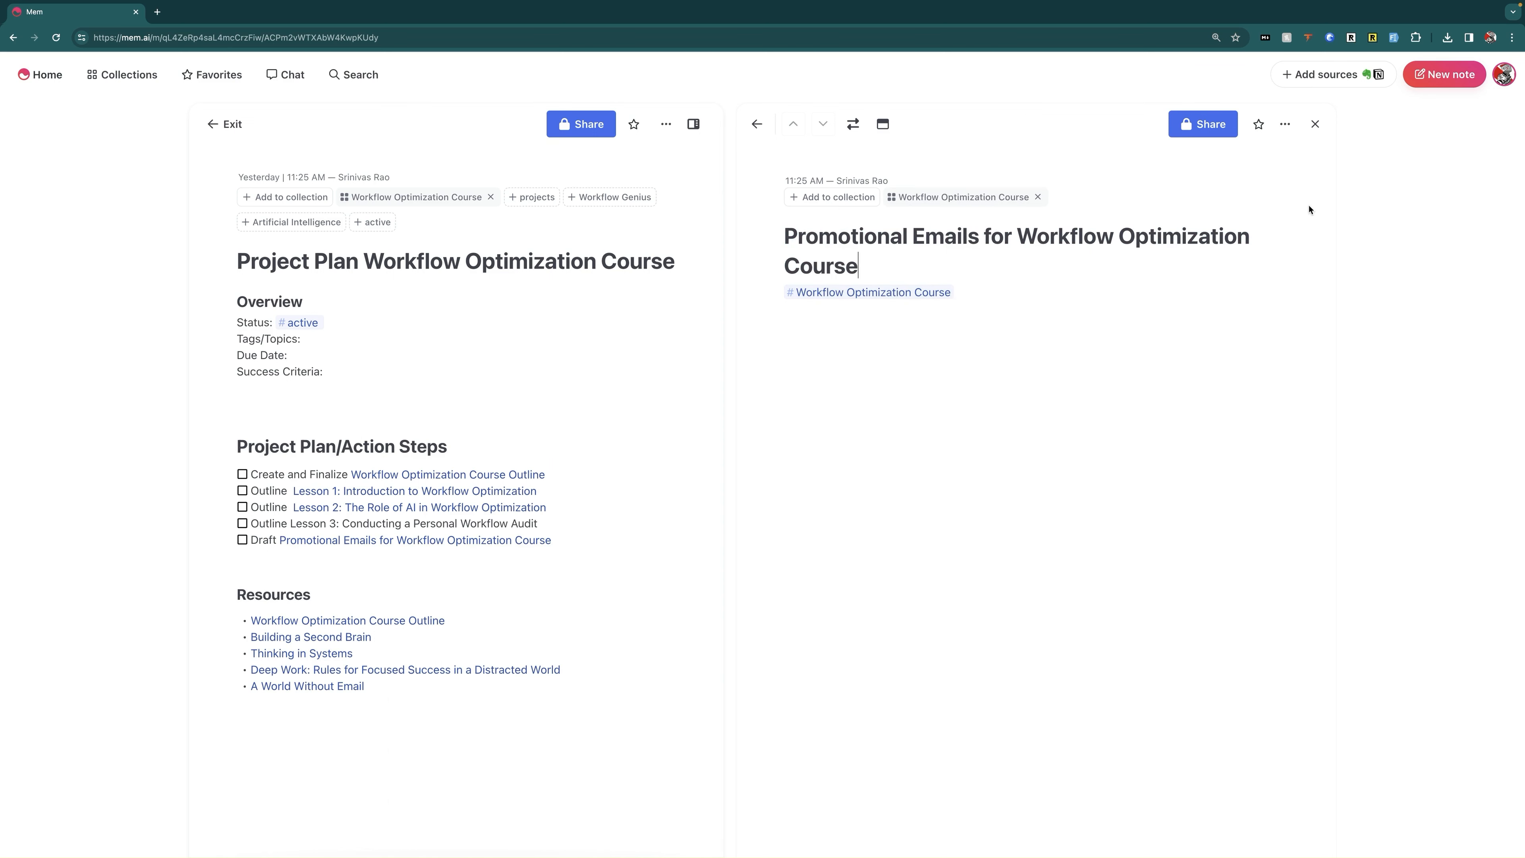
click(1314, 124)
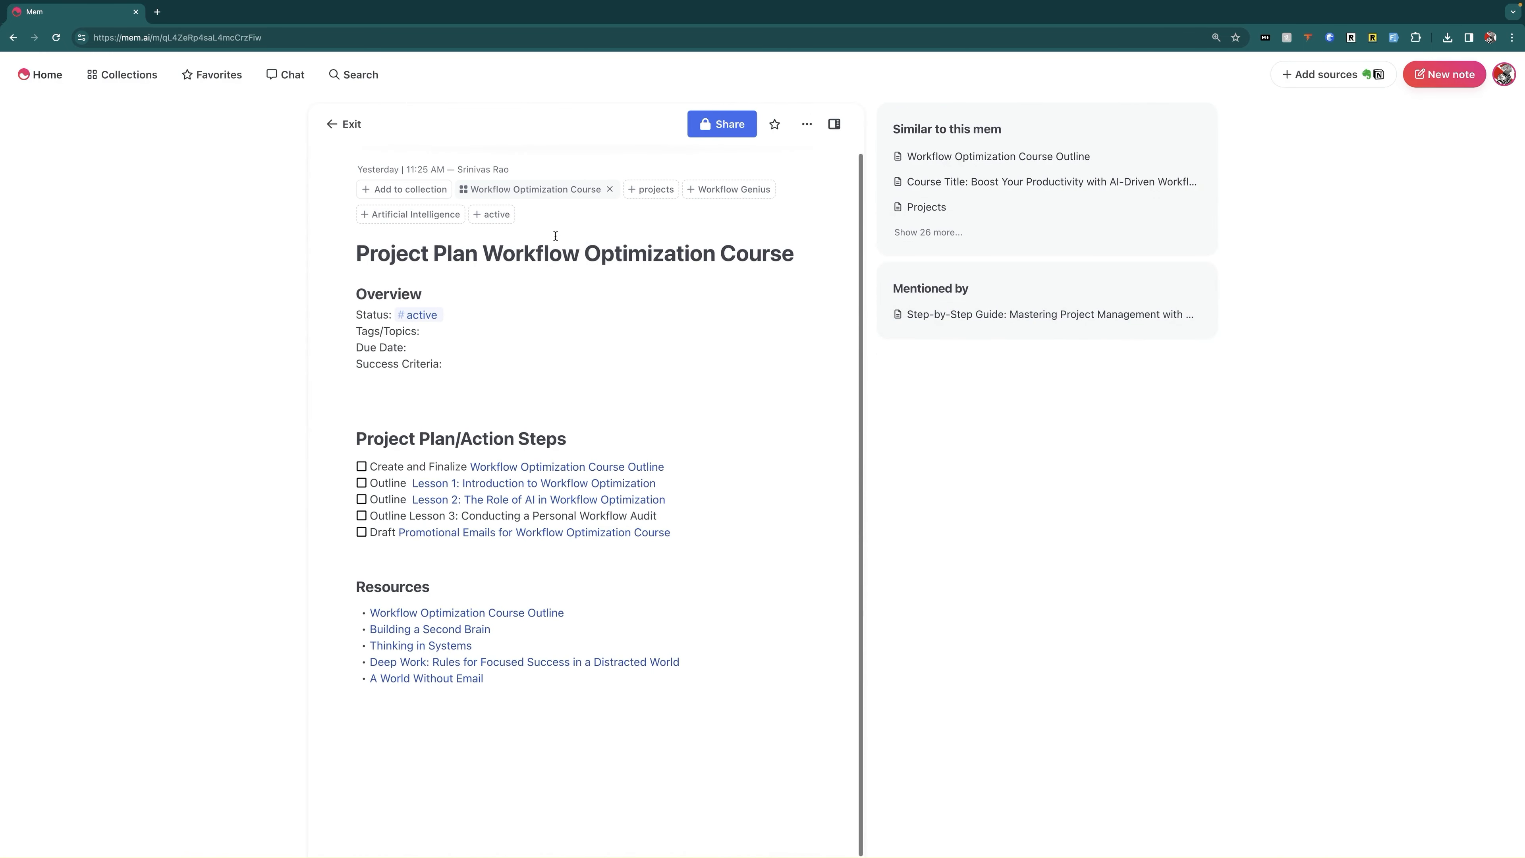
Step: View the project plan's Workflow Optimization Course collection and add the recommended Lesson 2 mem to it
click(538, 194)
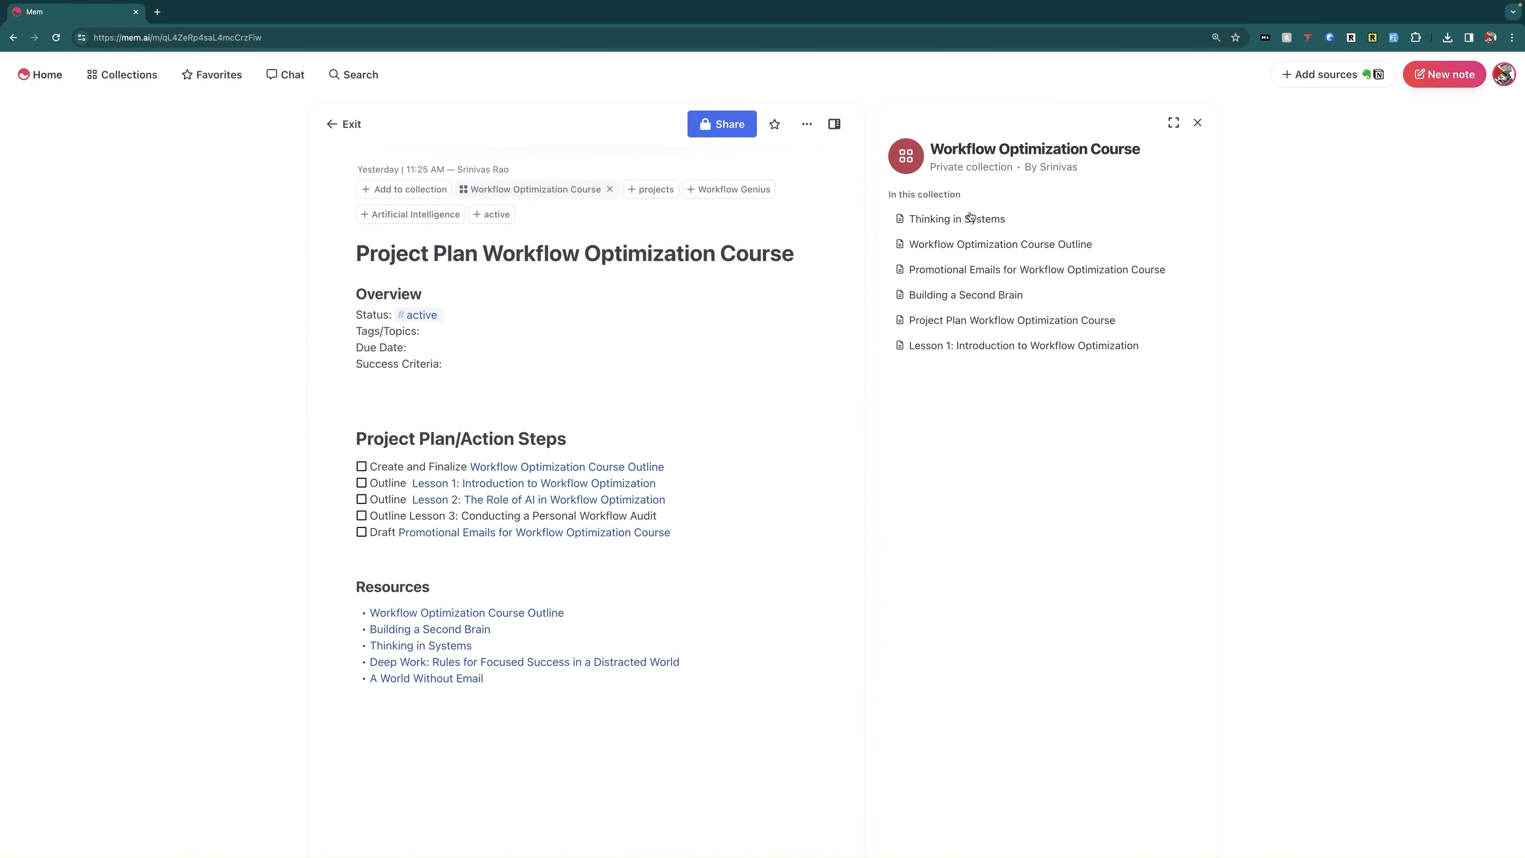
mouse_move(974, 318)
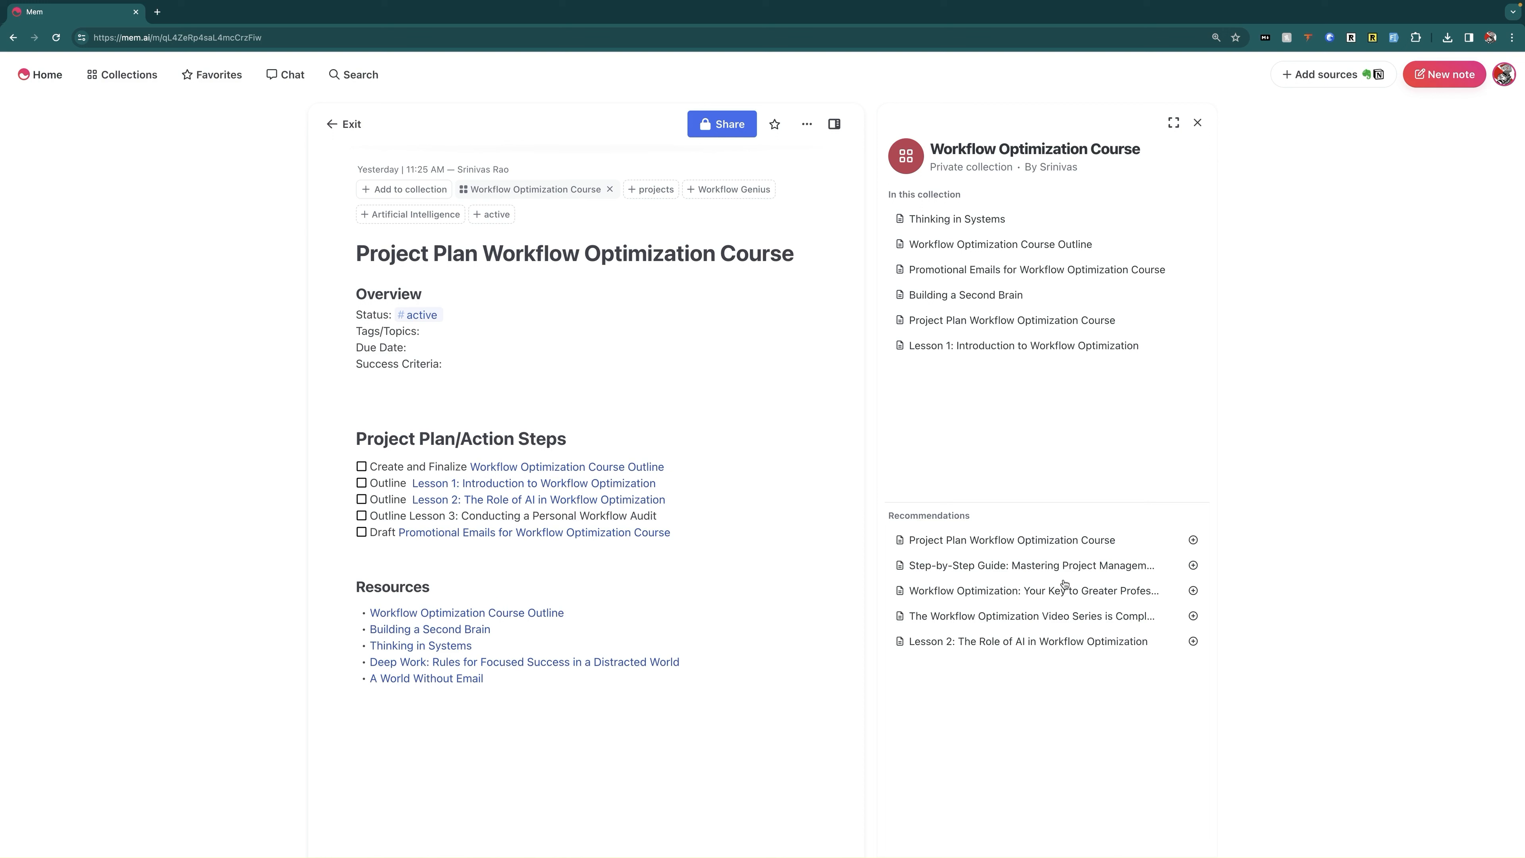
mouse_move(1090, 558)
mouse_move(1092, 641)
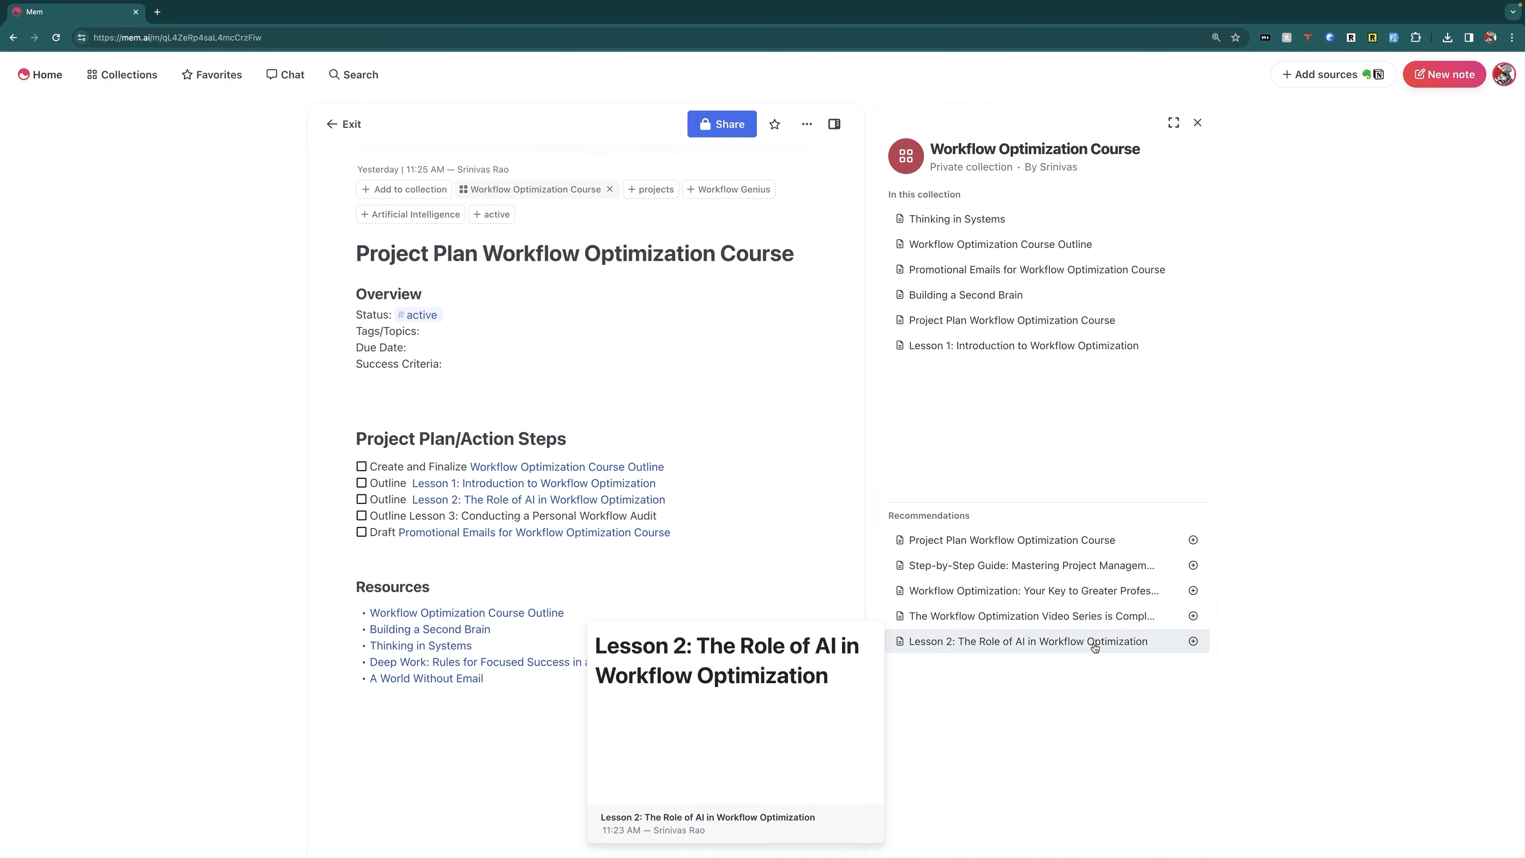
click(1193, 641)
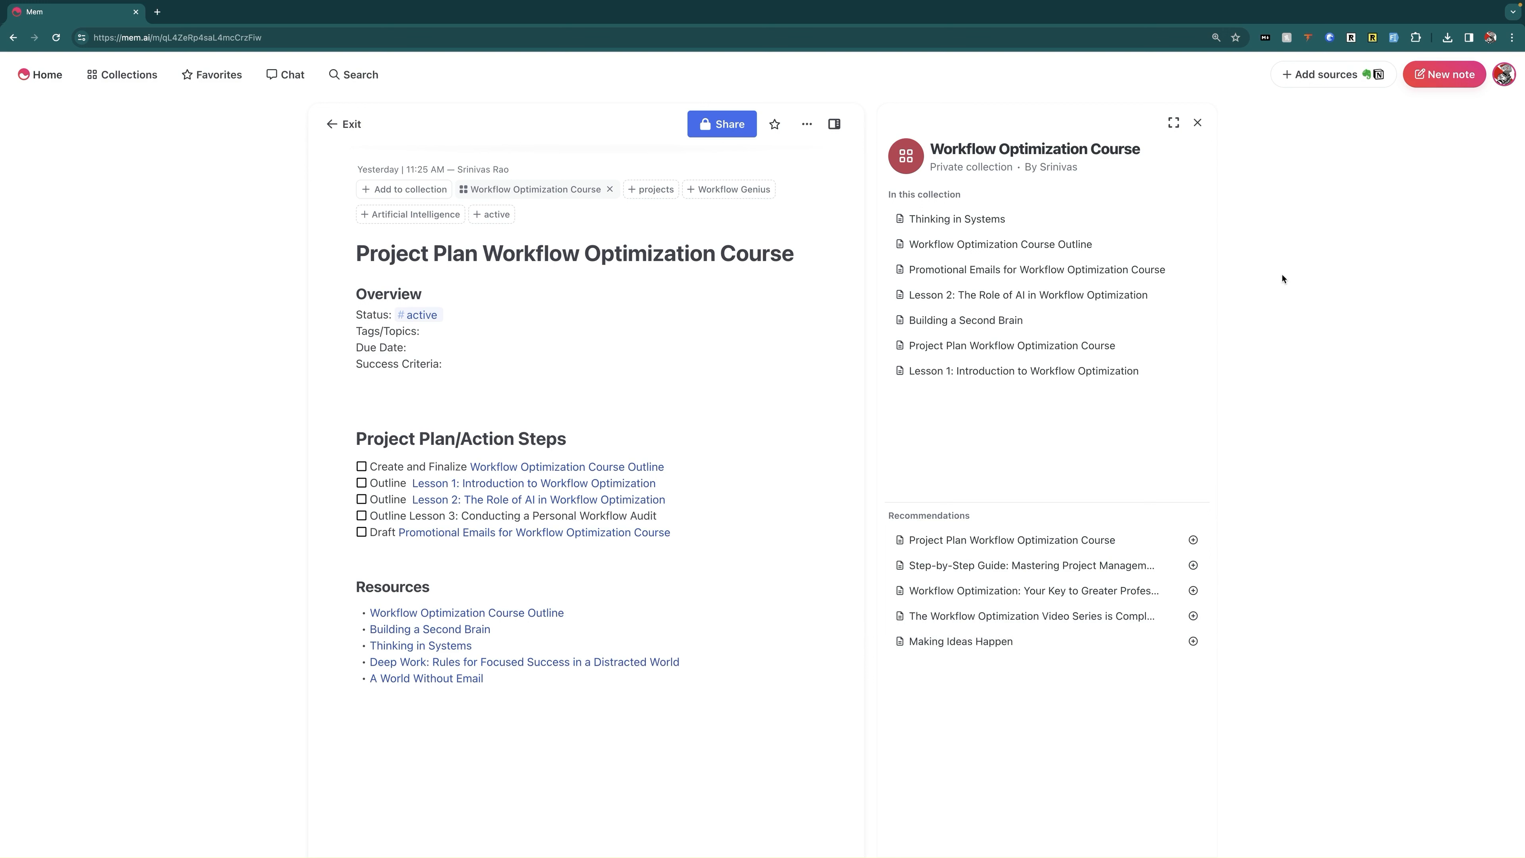
click(1197, 124)
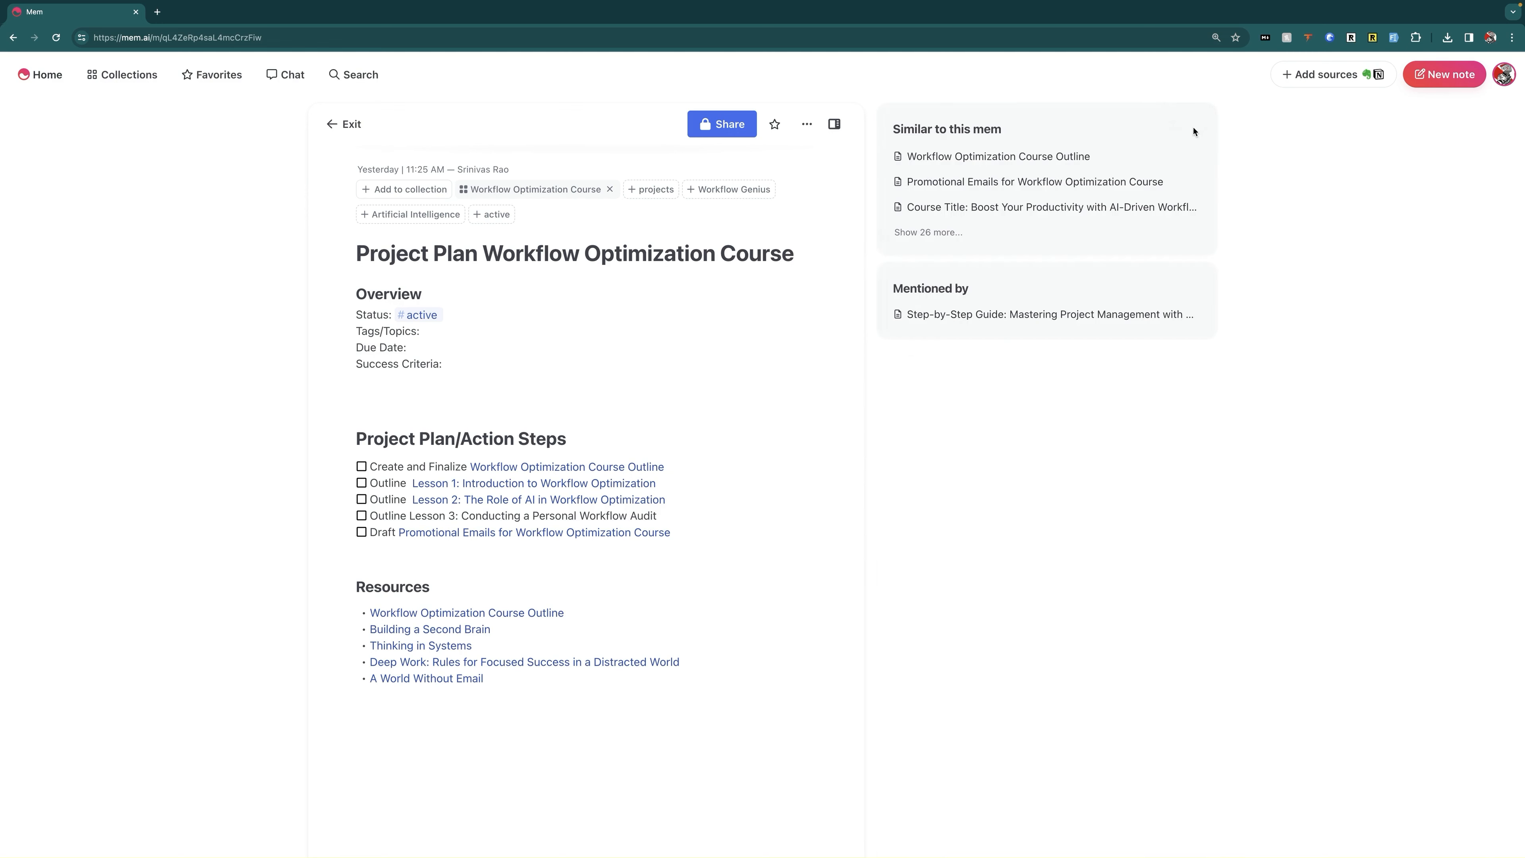
Step: Make the step-by-step guide the main mem with the project plan beside it, and mark the Create and Finalize outline task complete
click(990, 314)
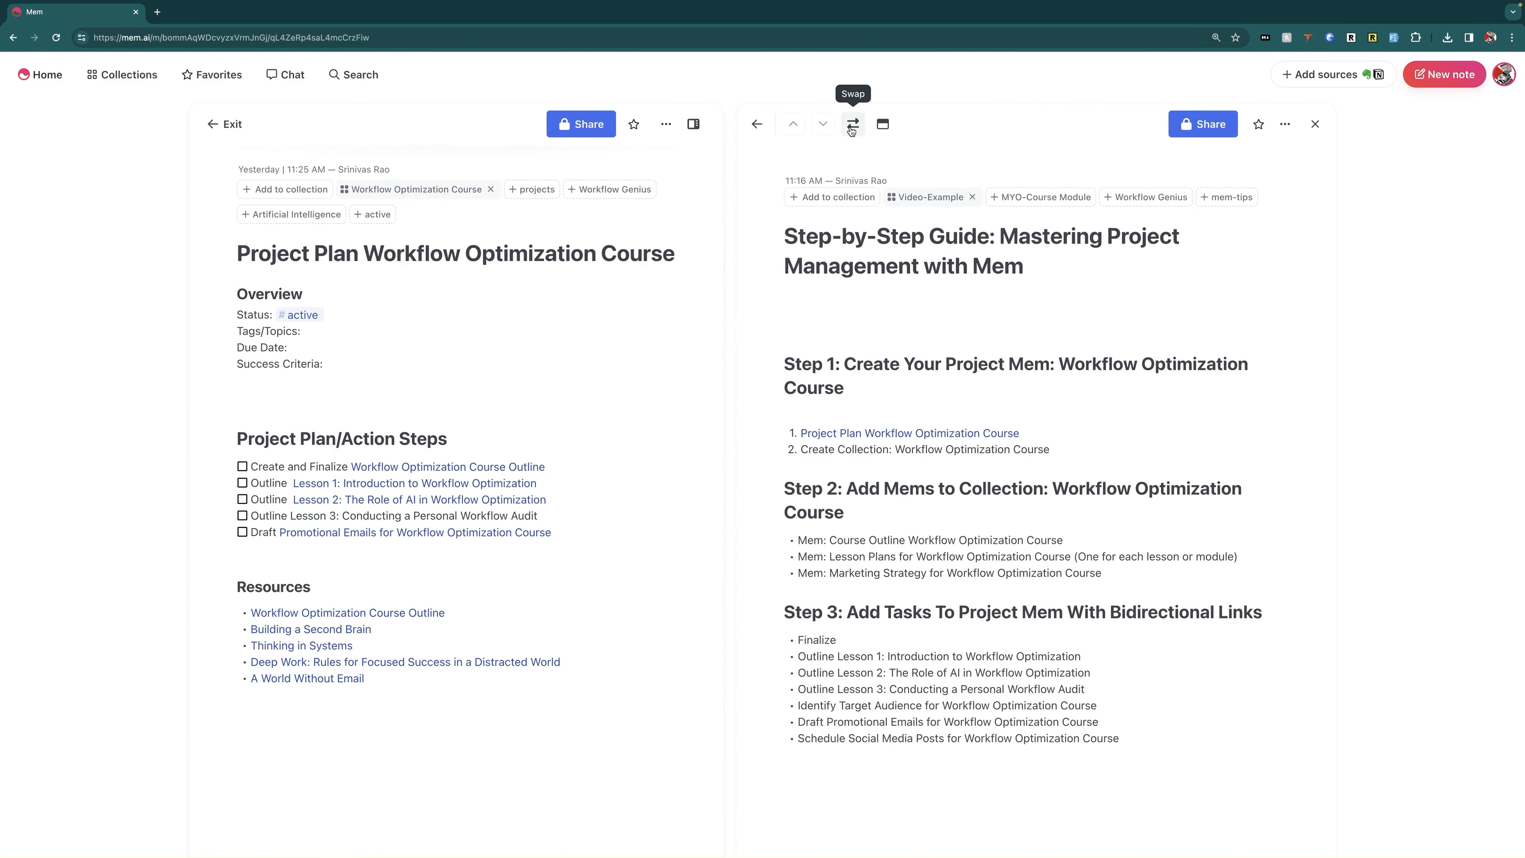
click(853, 124)
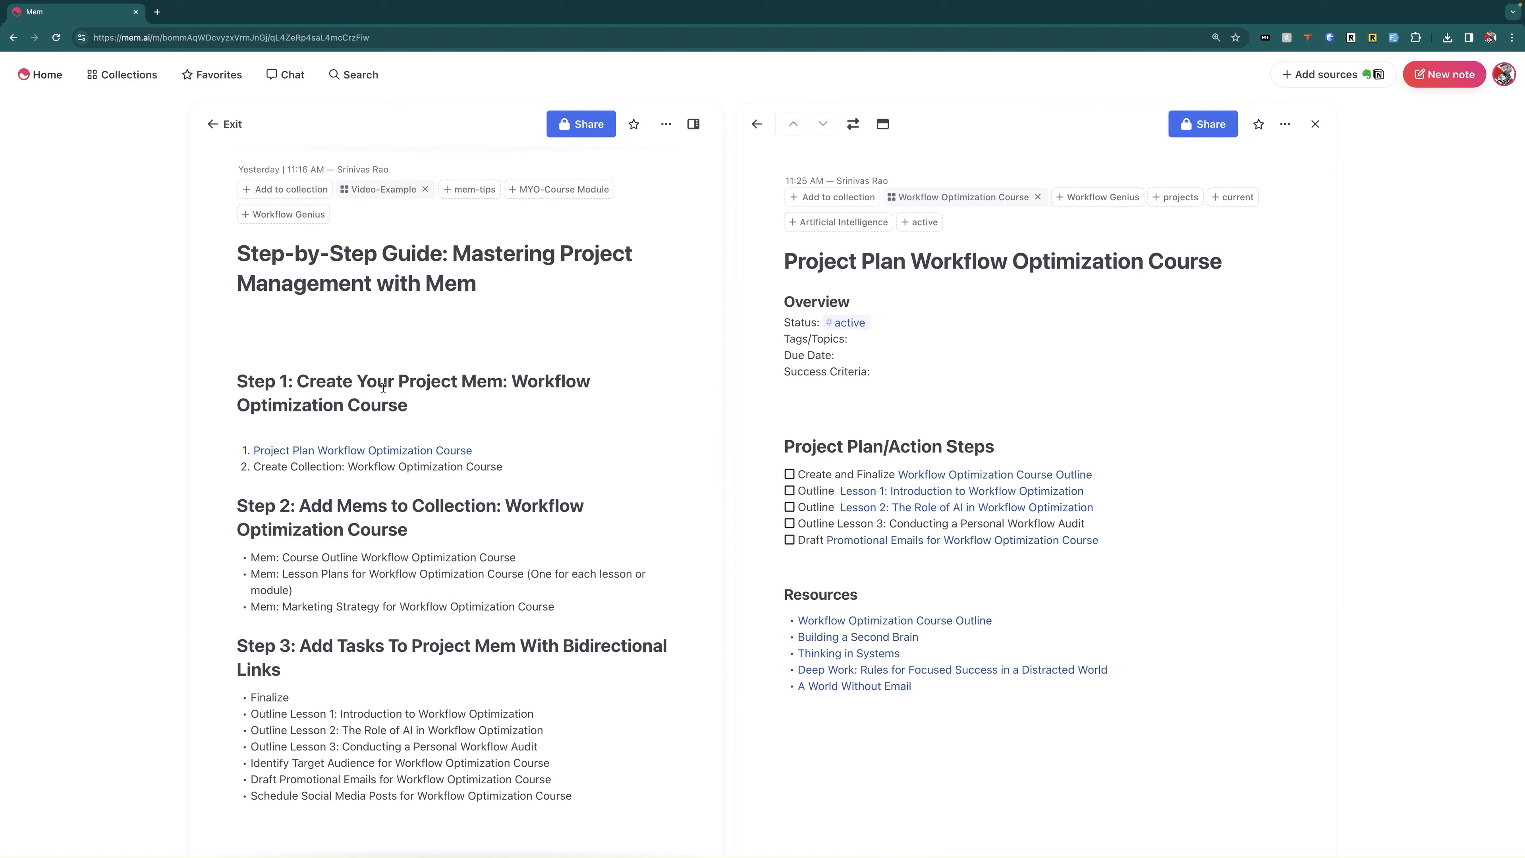
click(1315, 124)
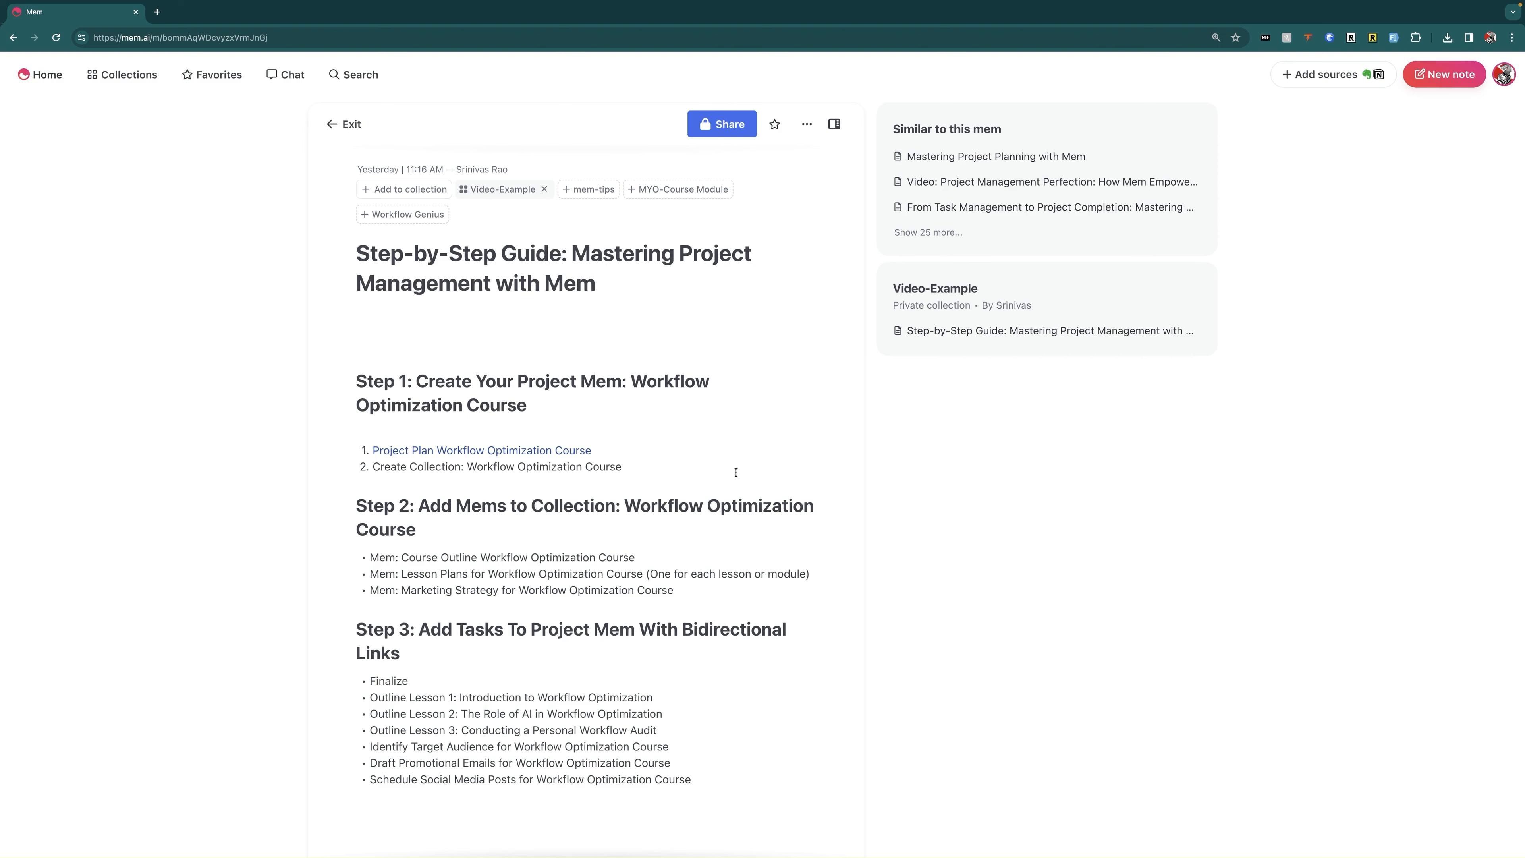
click(585, 450)
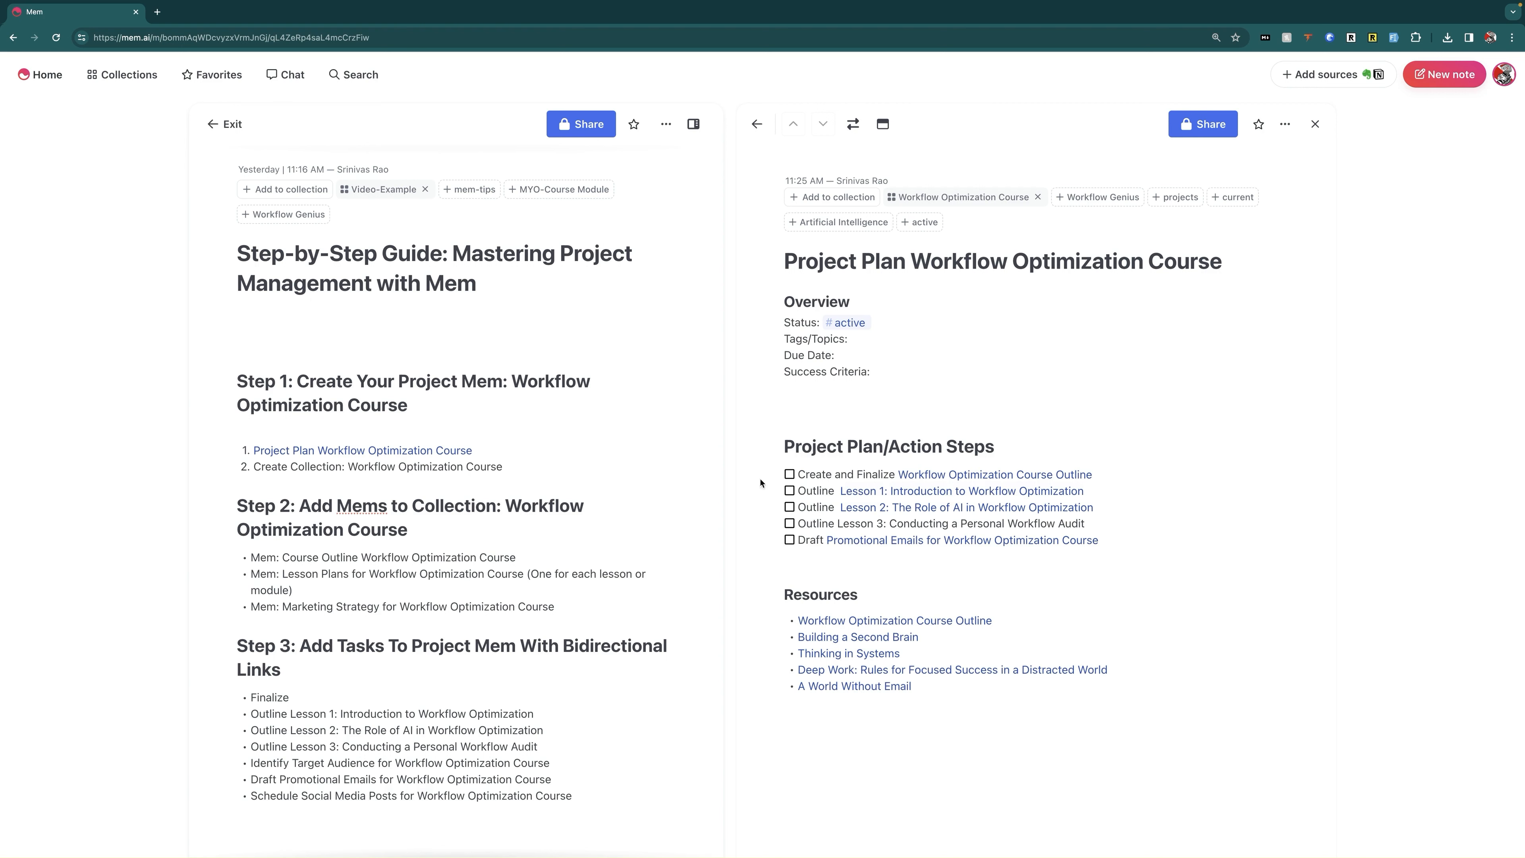
click(790, 474)
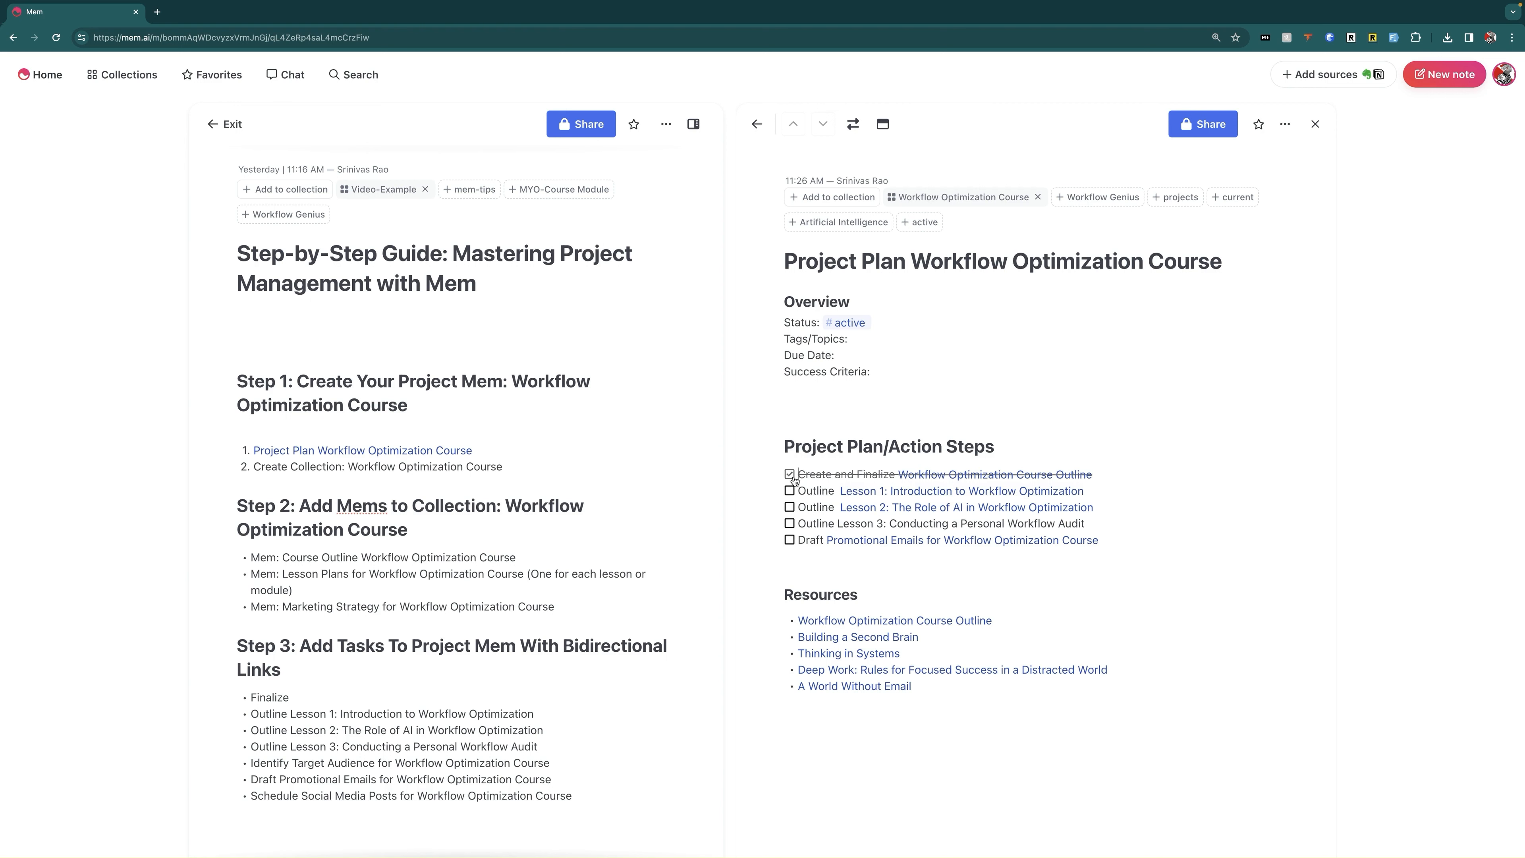
Step: Review the lessons in the linked Workflow Optimization Course Outline, and reopen the project plan beside the step-by-step guide
click(1045, 473)
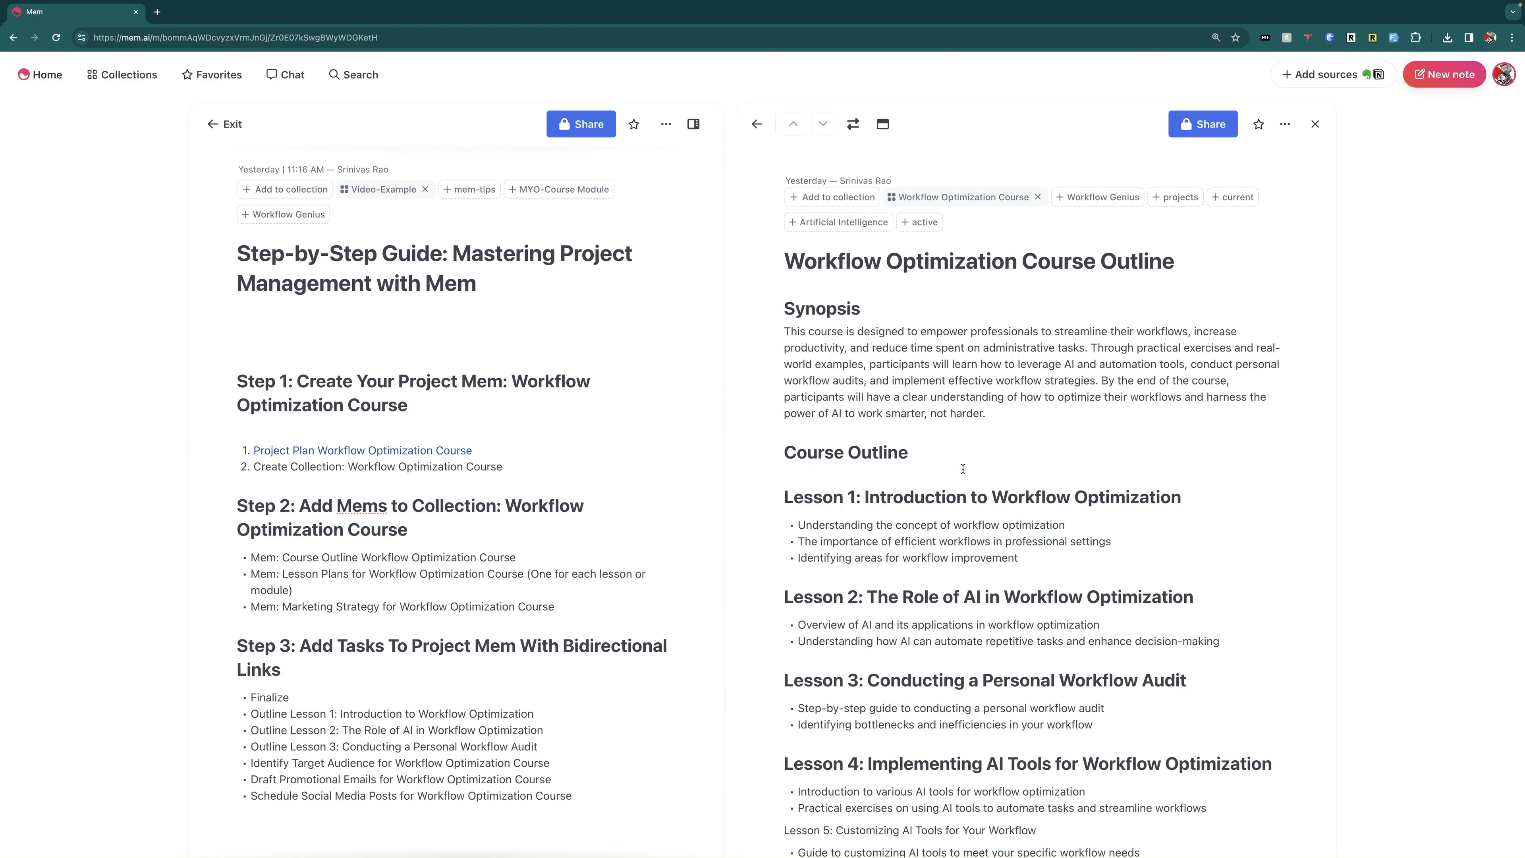
scroll(993, 340, down, 5)
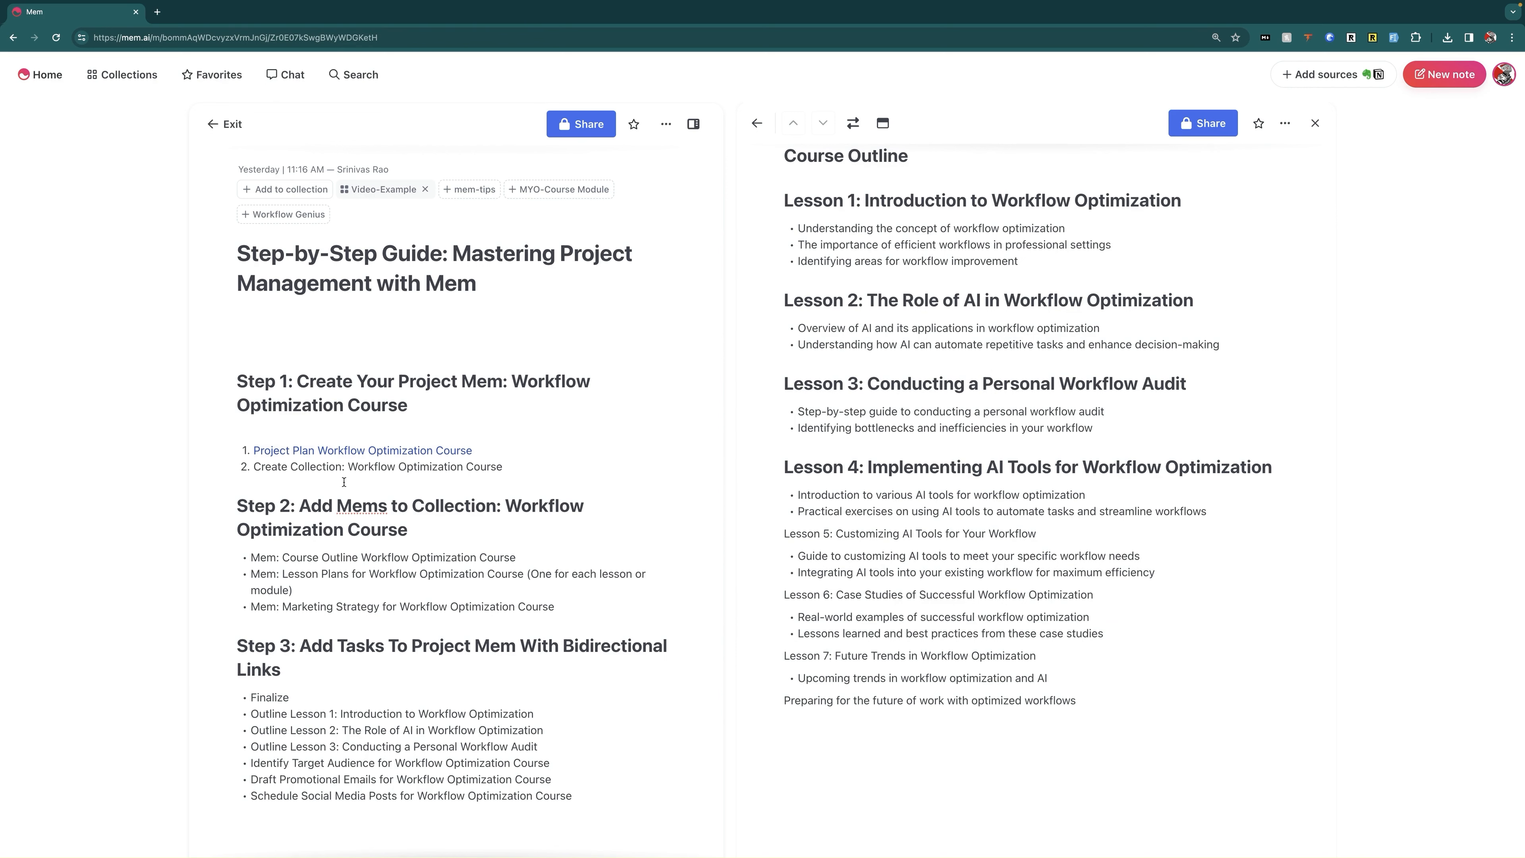
click(1315, 123)
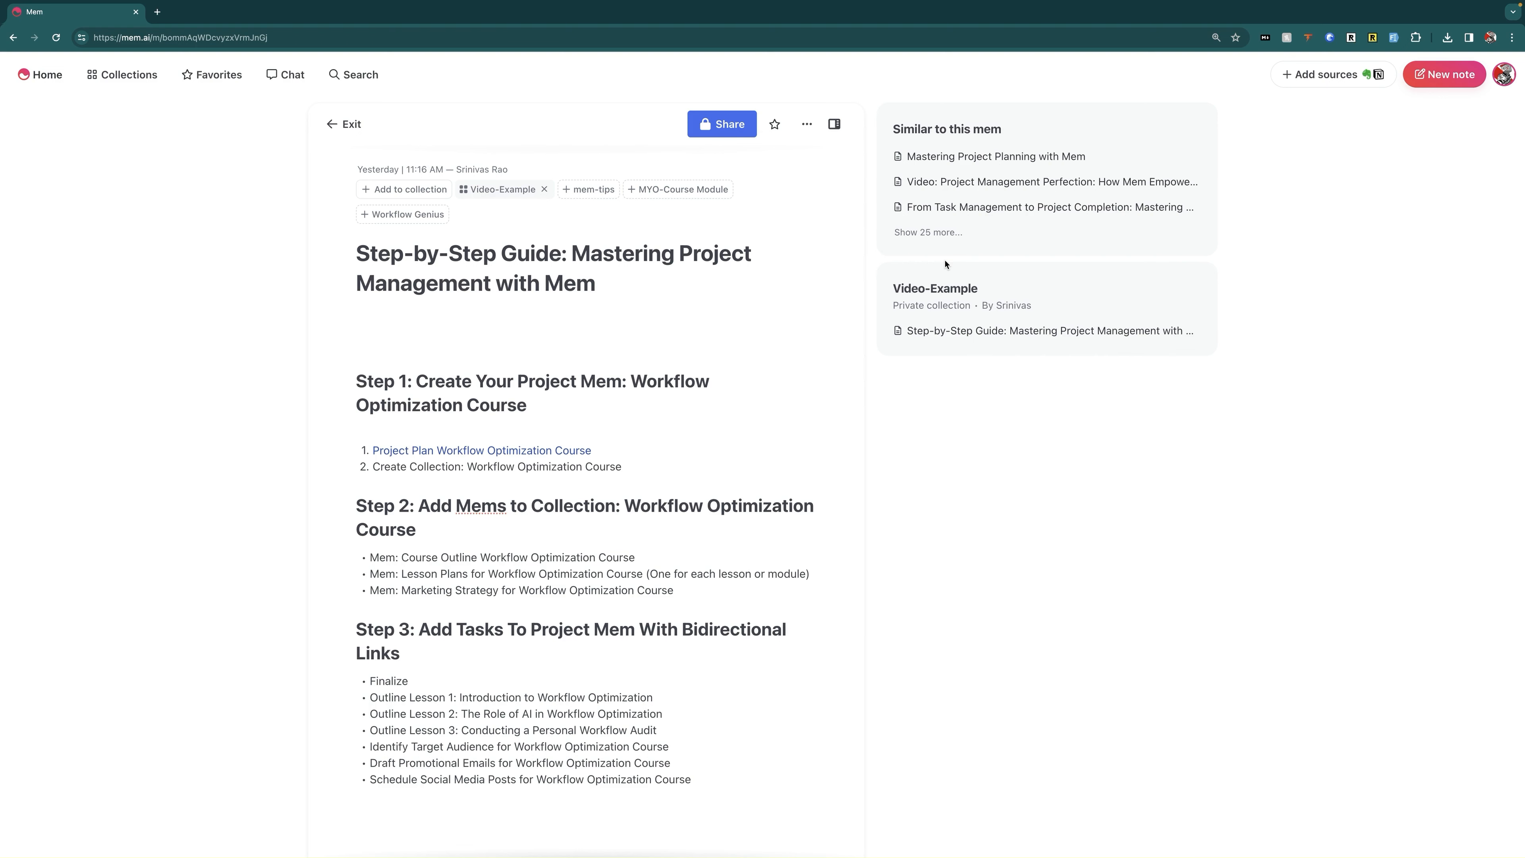
scroll(420, 751, down, 2)
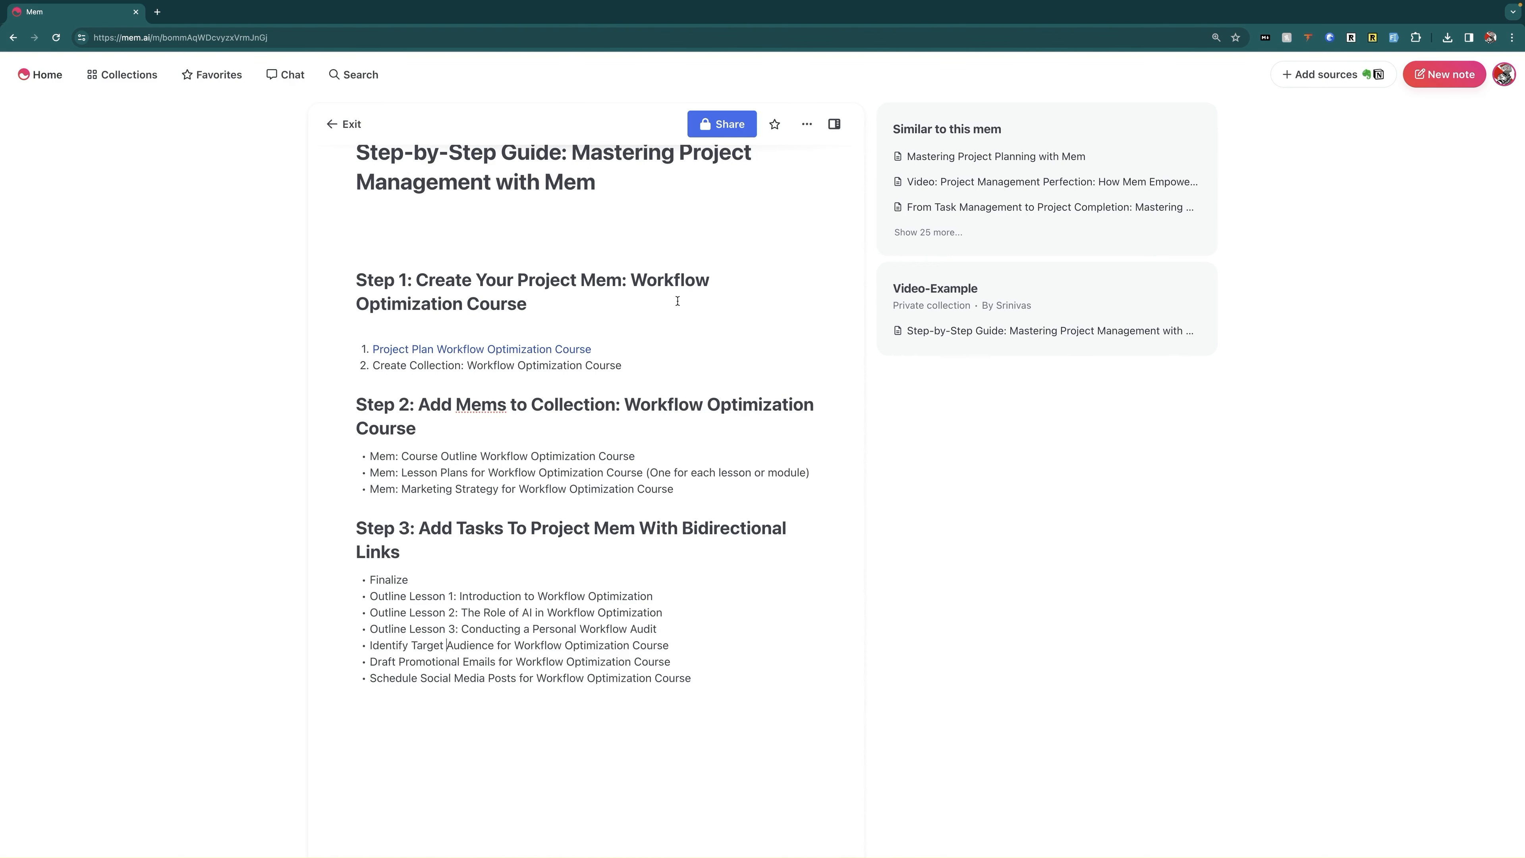
click(555, 351)
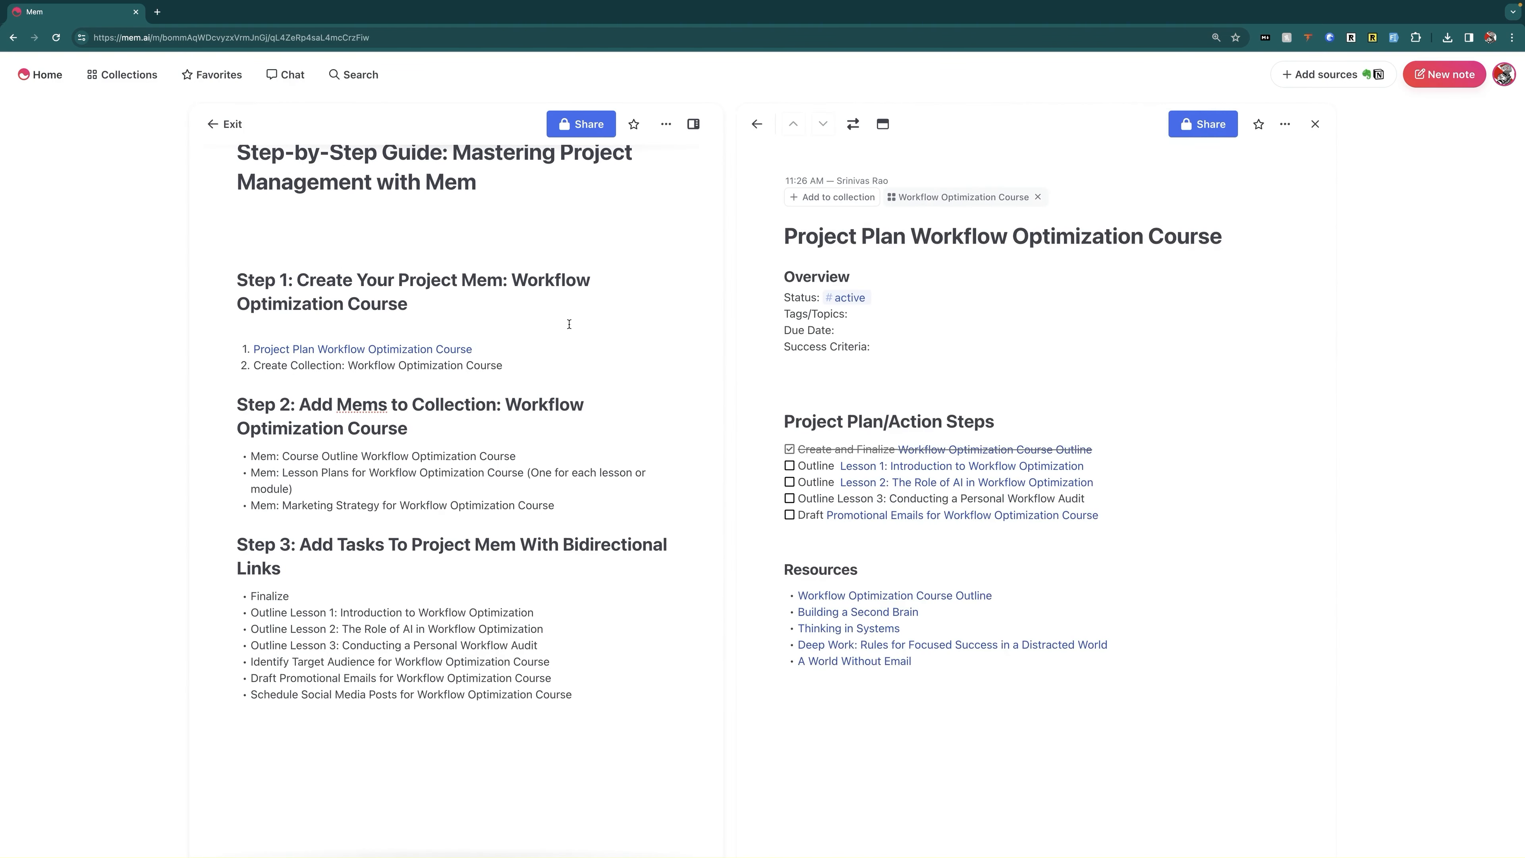